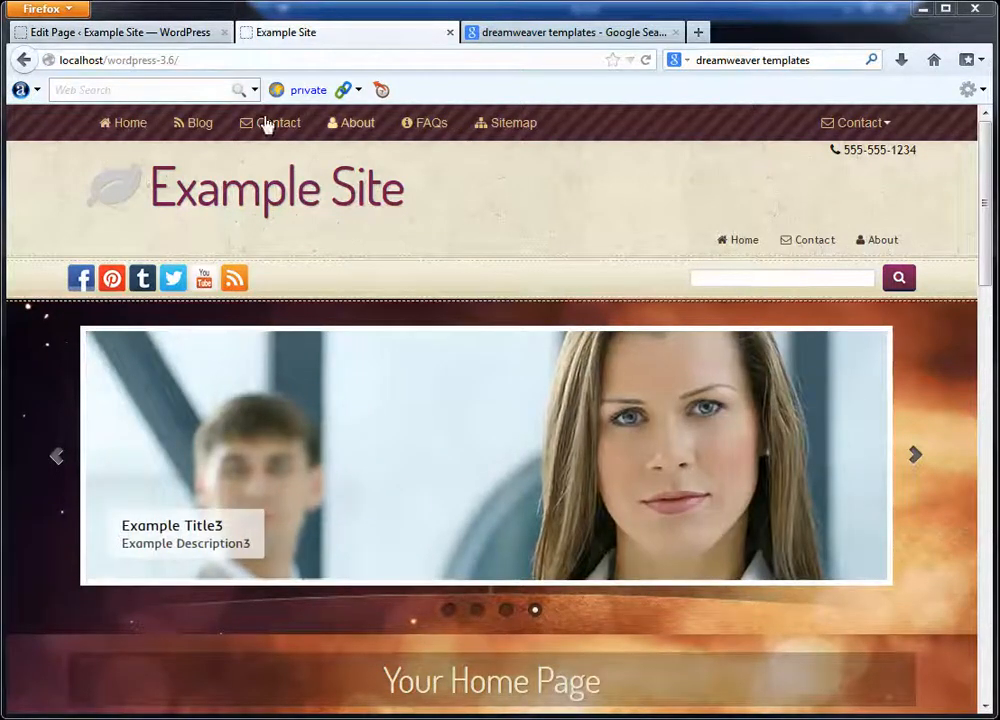
On the Home page's edit screen, switch the template to Blog and set it back to Business Home Page.
click(120, 32)
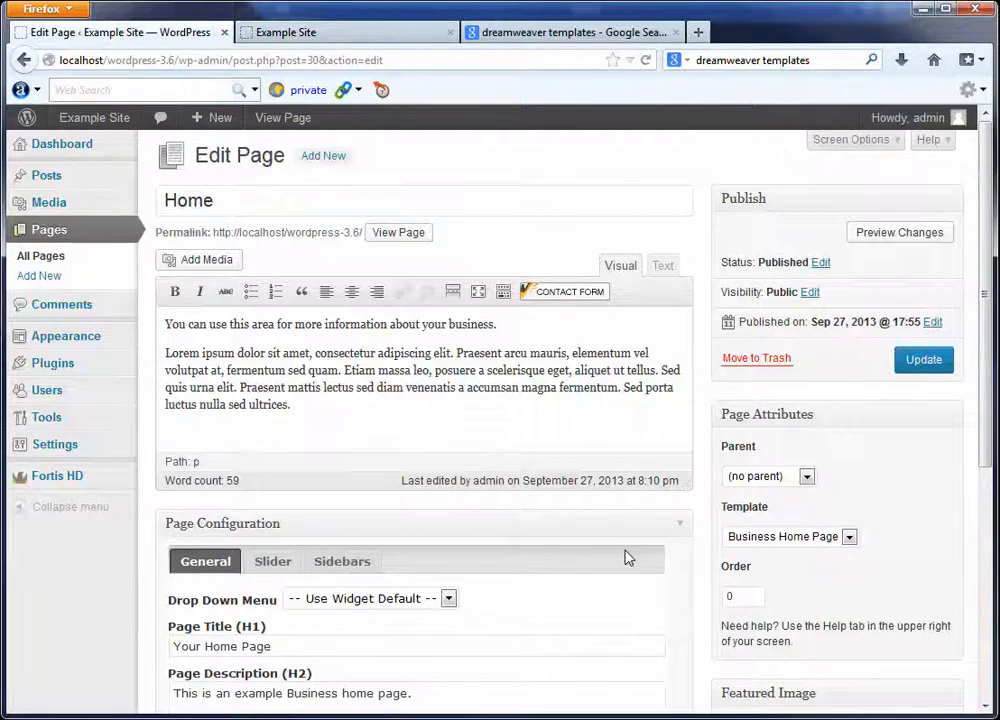
scroll(625, 557, down, 2)
click(798, 434)
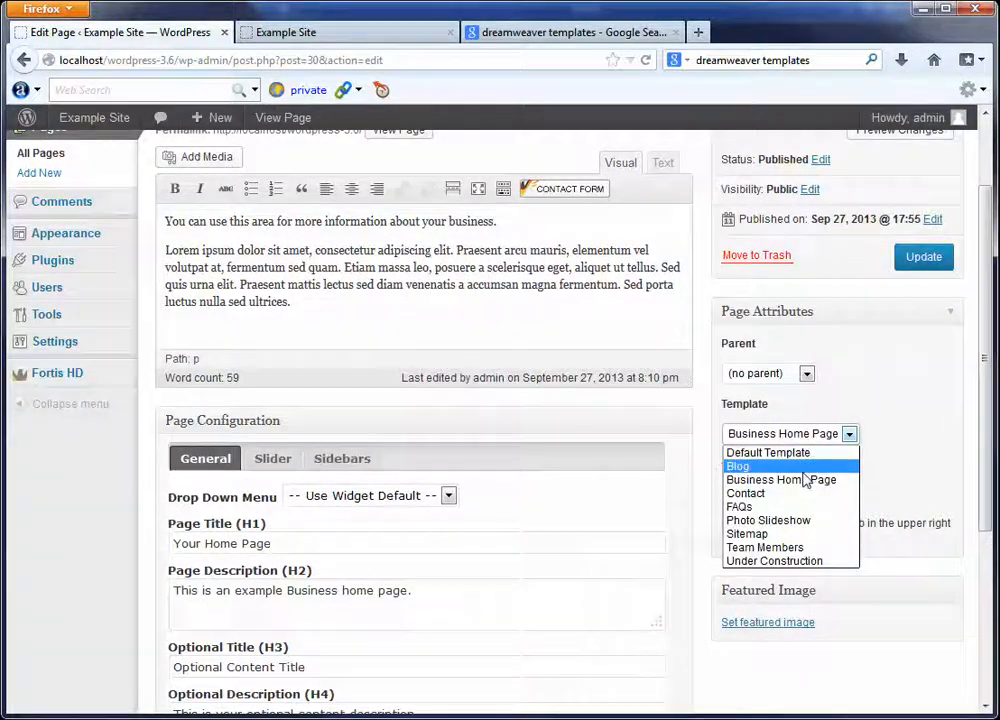
click(780, 467)
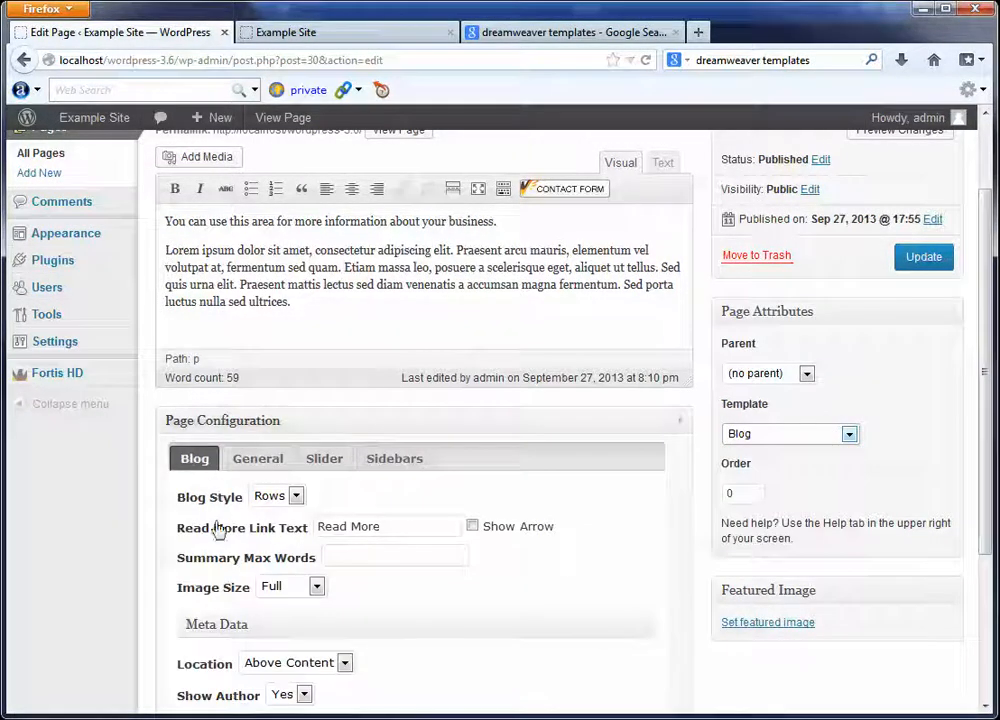
click(808, 437)
click(790, 480)
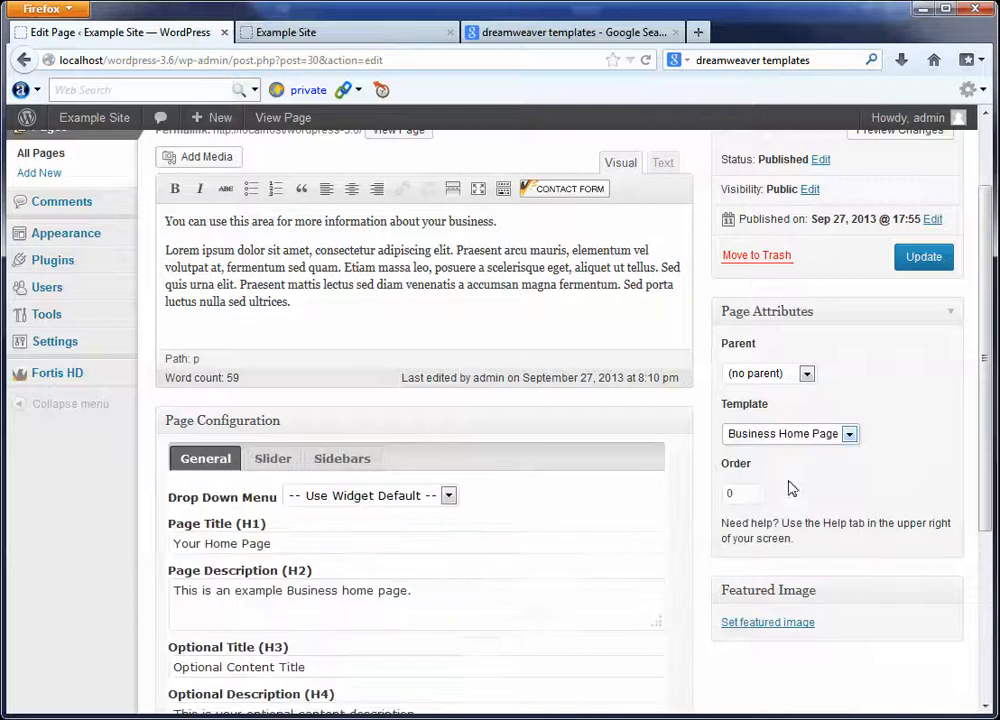
Examine the page's drop-down menu choices and its title and description fields, and compare those texts with the live home page.
scroll(230, 515, down, 2)
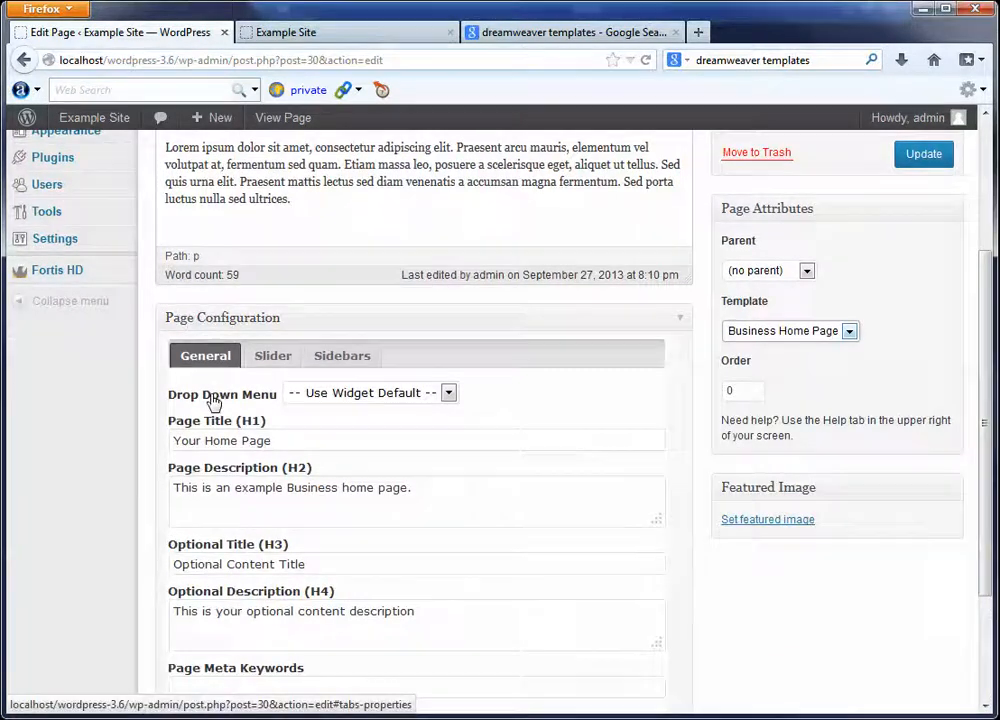
click(380, 393)
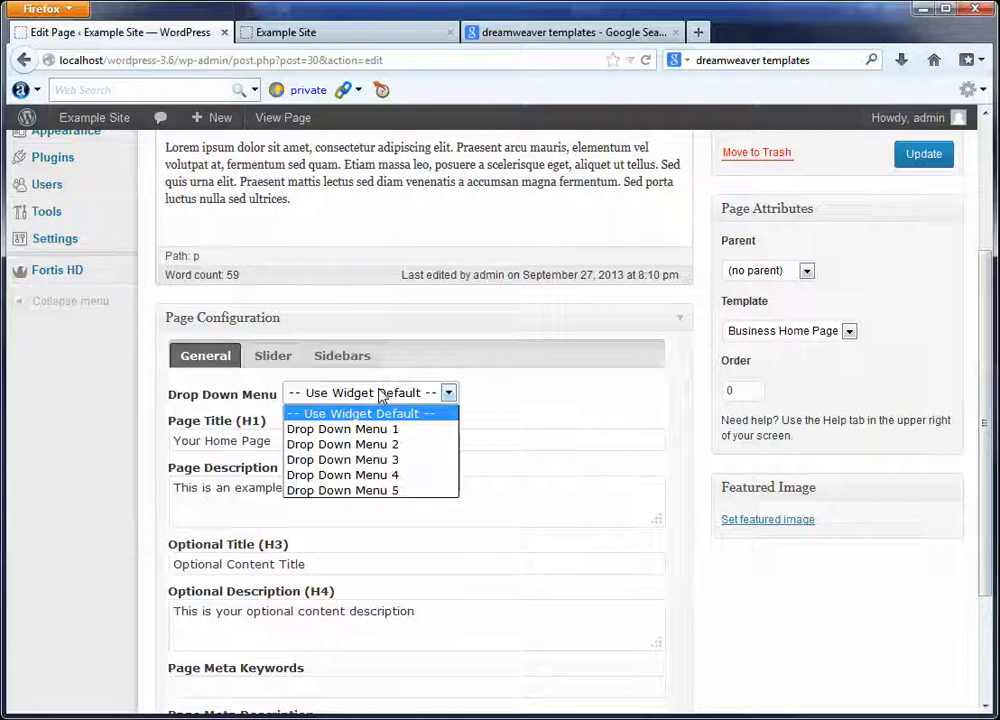
click(379, 393)
click(379, 393)
click(379, 393)
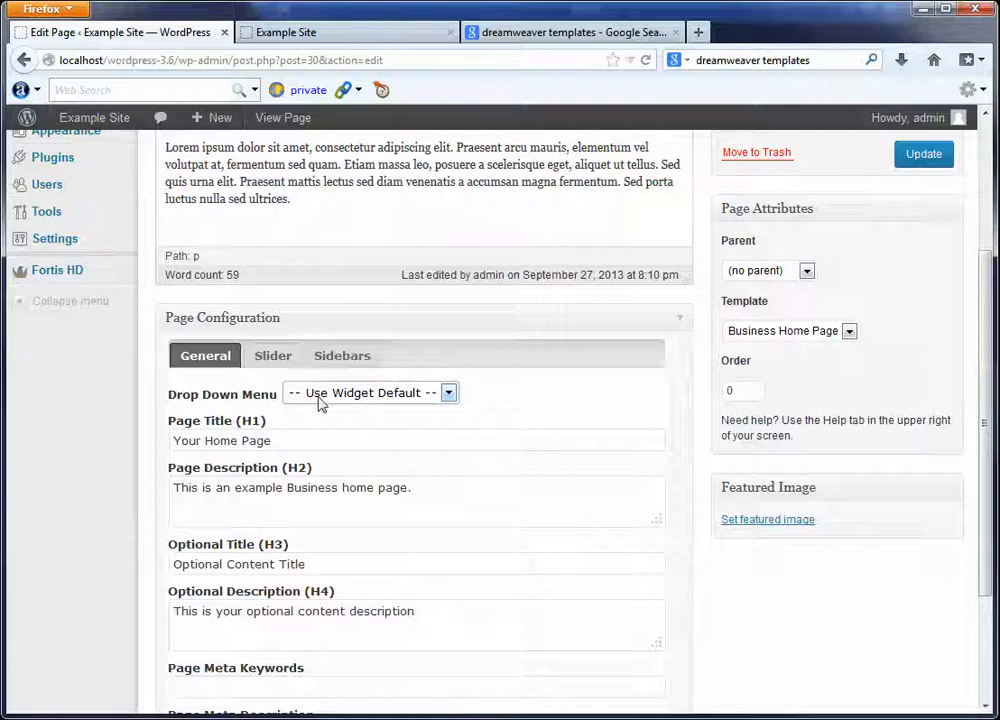
click(397, 440)
click(324, 509)
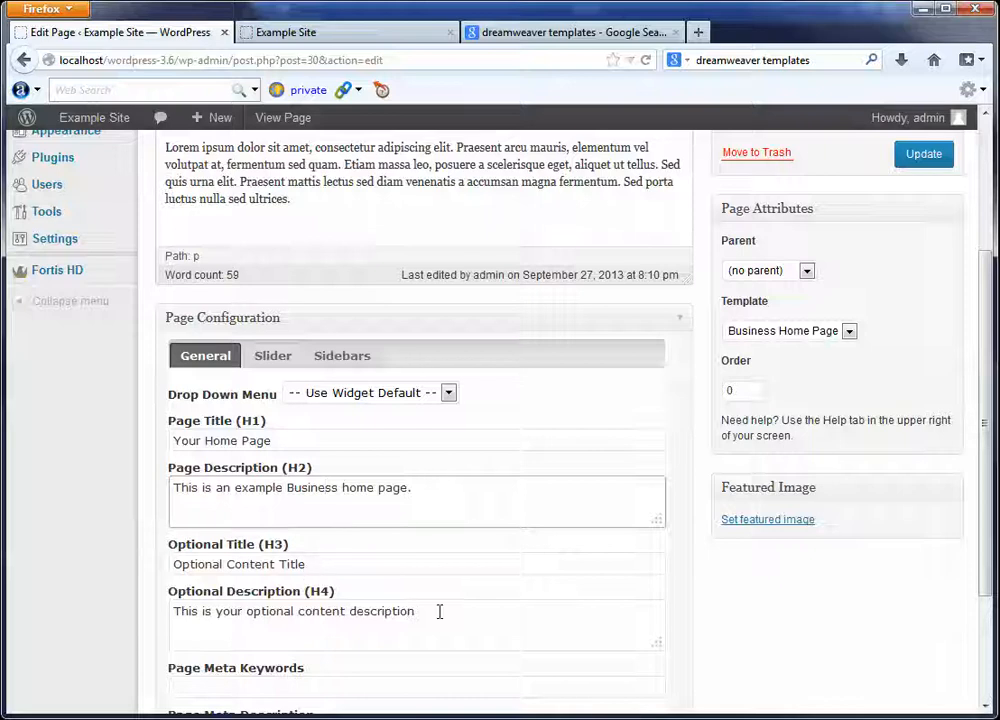
click(380, 31)
scroll(400, 600, down, 2)
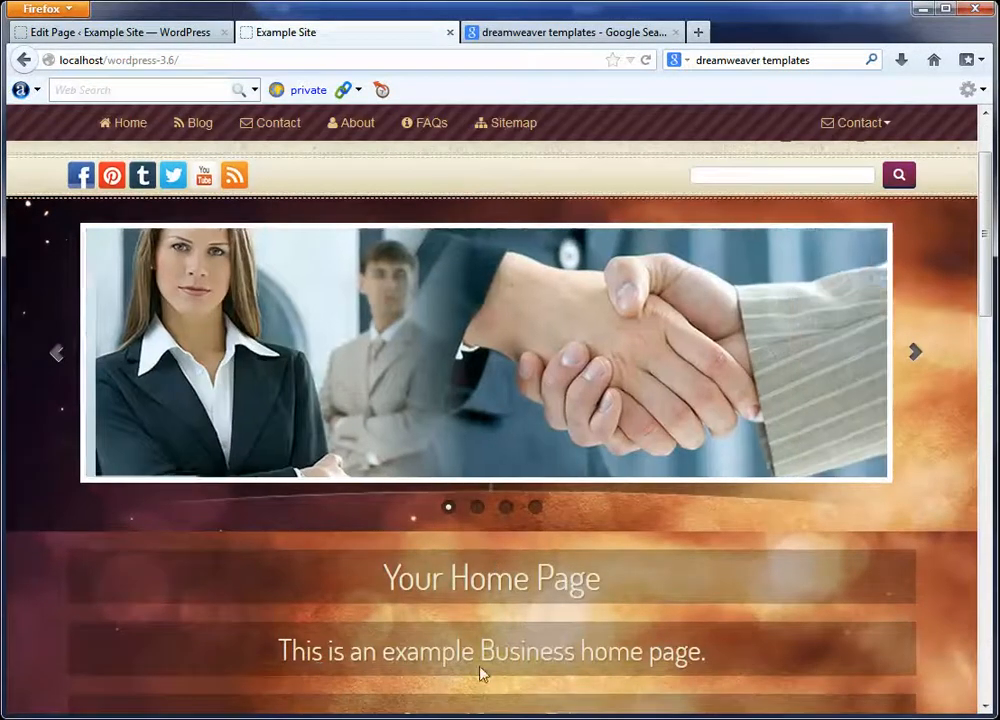
scroll(281, 630, down, 2)
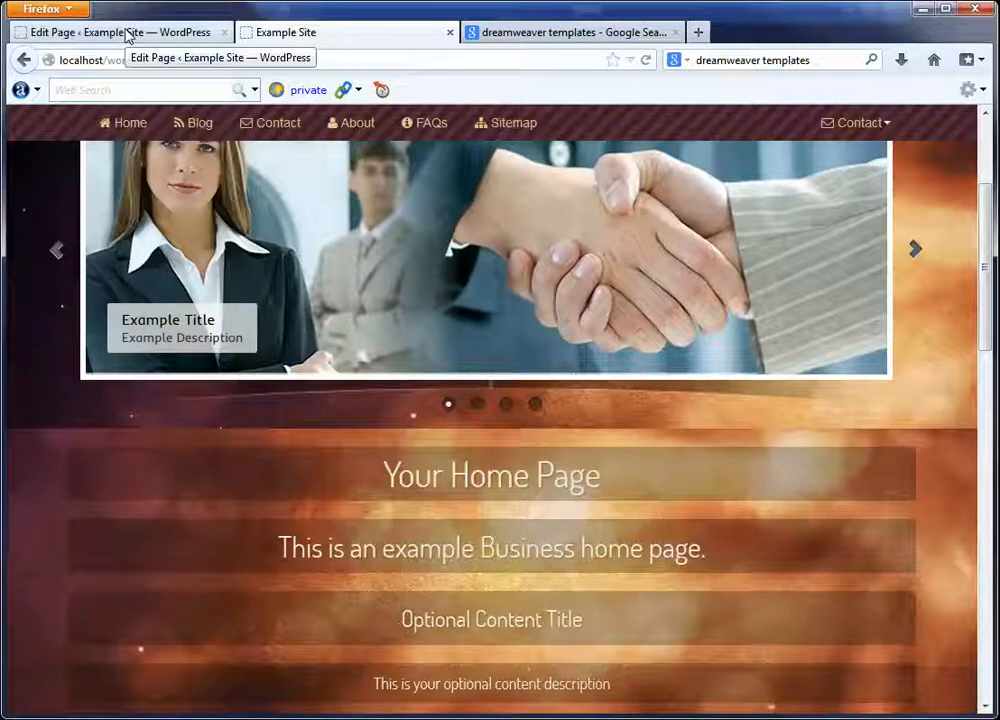
click(128, 33)
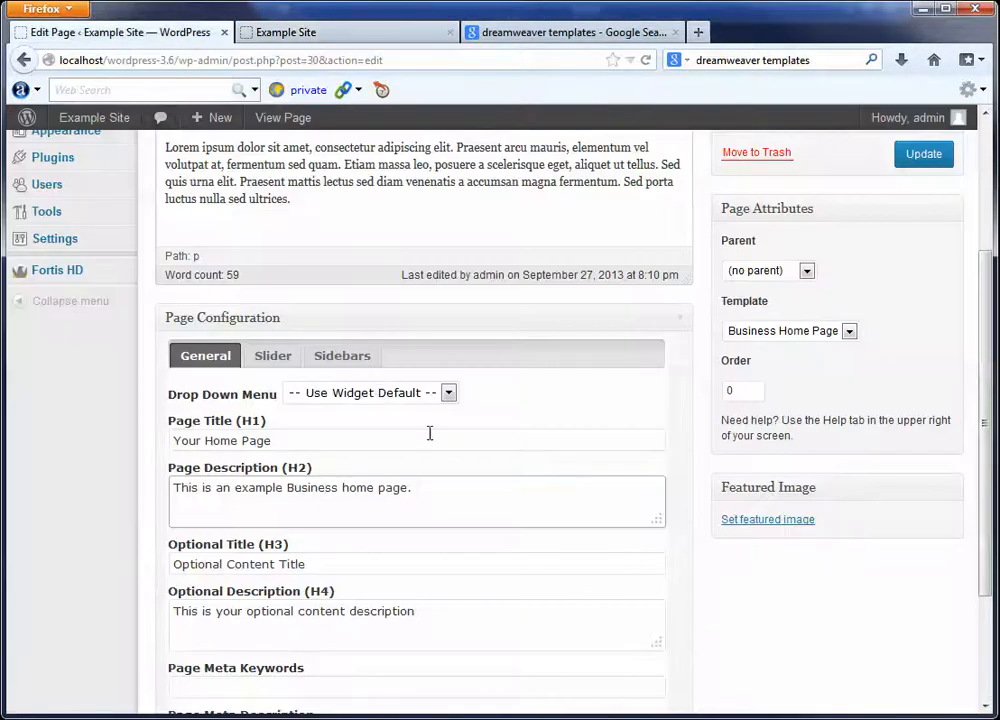
Remove the sidebar assigned to the SEO Region in the page's sidebar configuration.
click(343, 358)
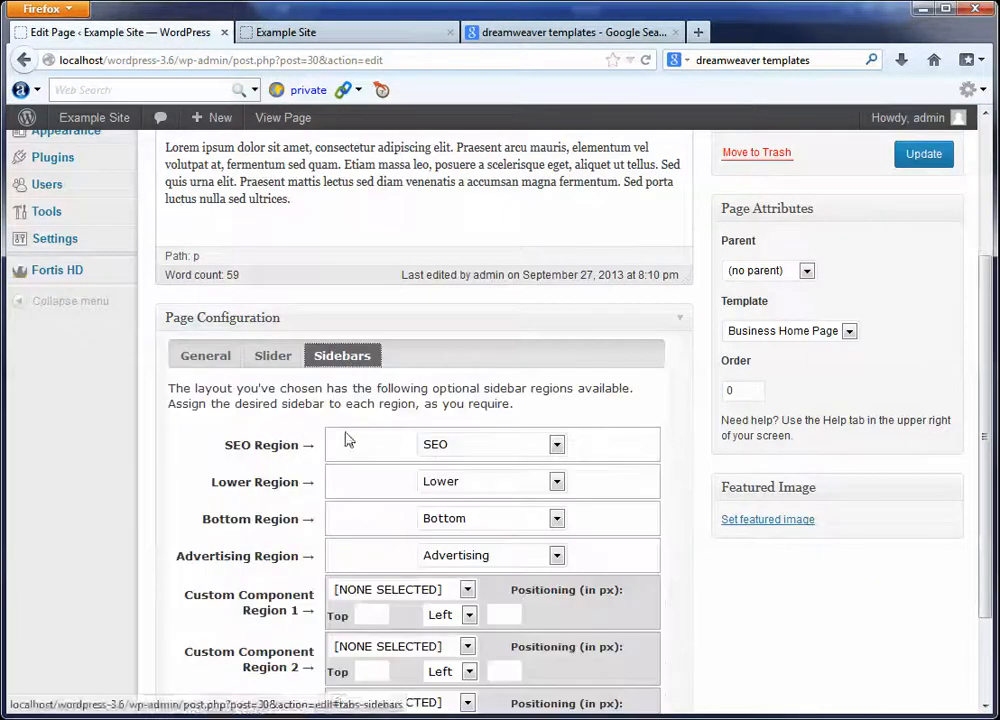
click(481, 453)
click(478, 465)
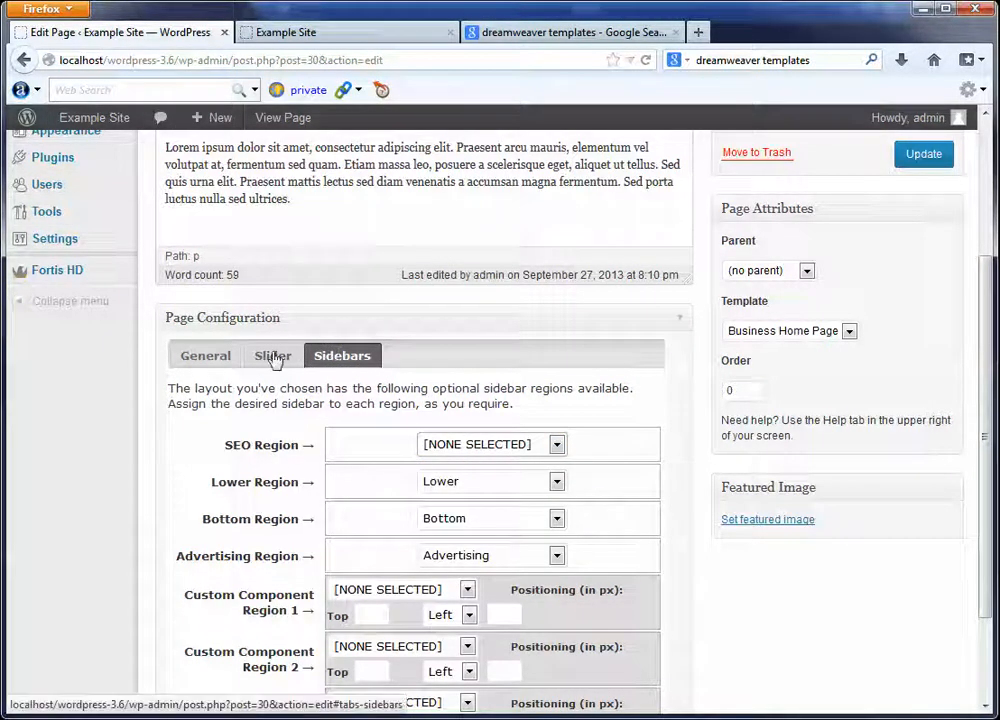
Examine the Page Meta Keywords and Page Meta Description fields in the general page configuration.
click(210, 356)
scroll(340, 610, down, 3)
scroll(340, 612, down, 1)
click(208, 526)
click(238, 588)
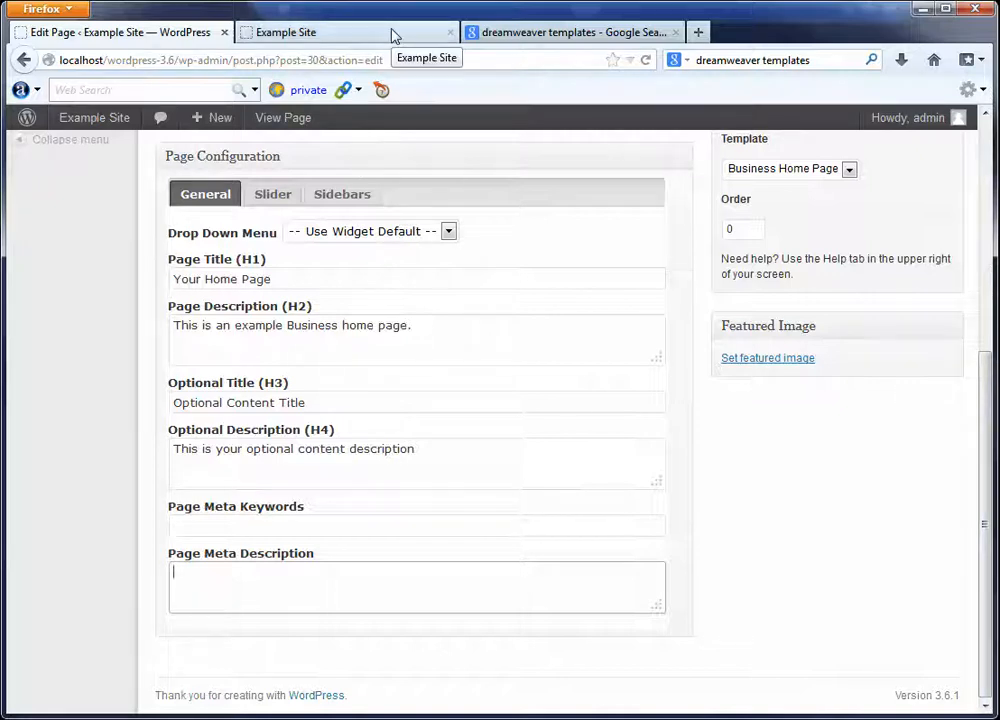
click(346, 530)
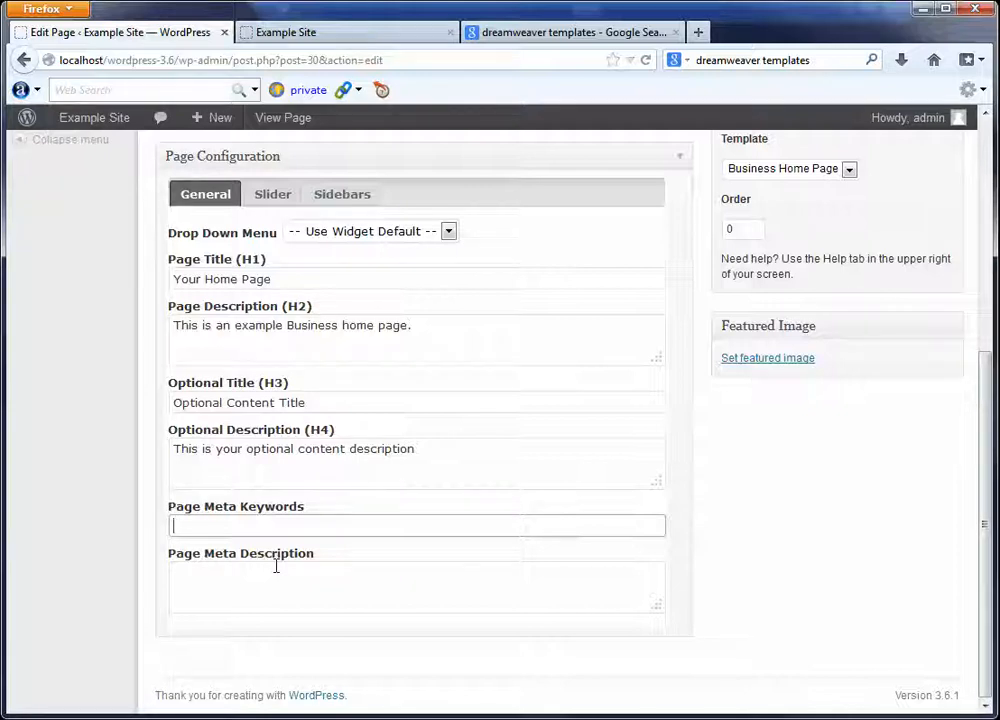
Choose Example Amazing Slider (Amazing Slider) as the page's slider.
click(268, 203)
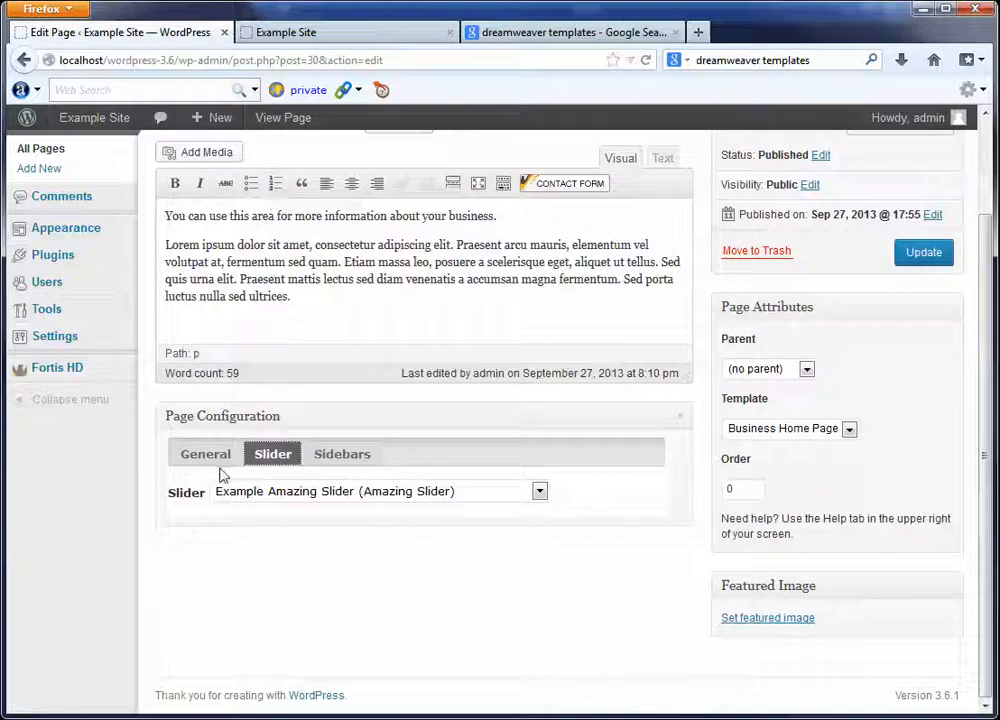
click(250, 497)
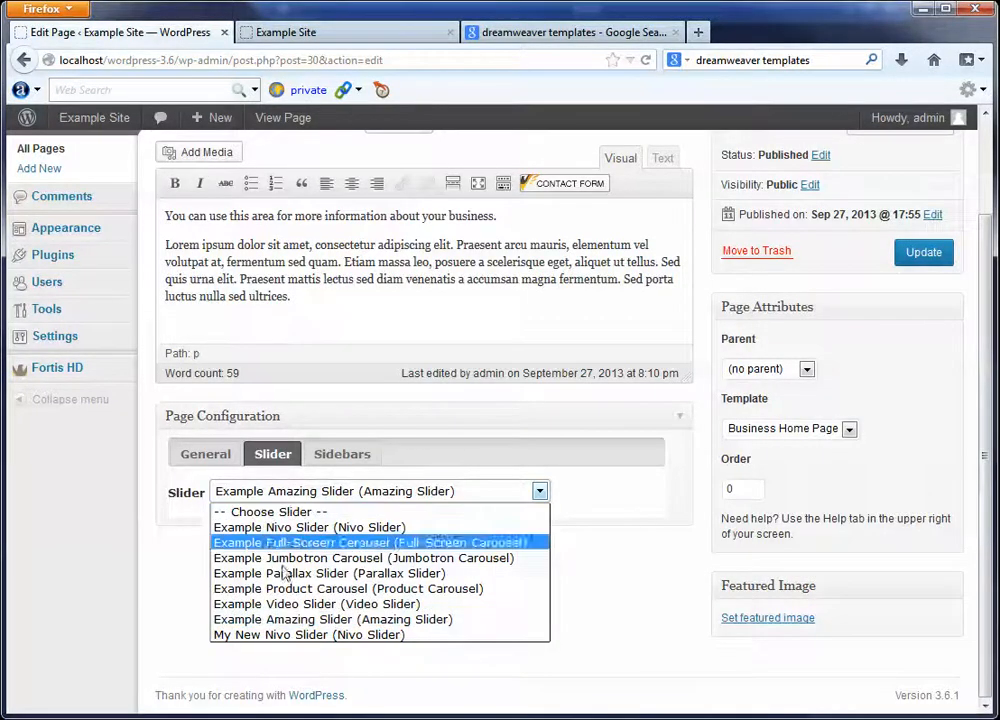
click(295, 620)
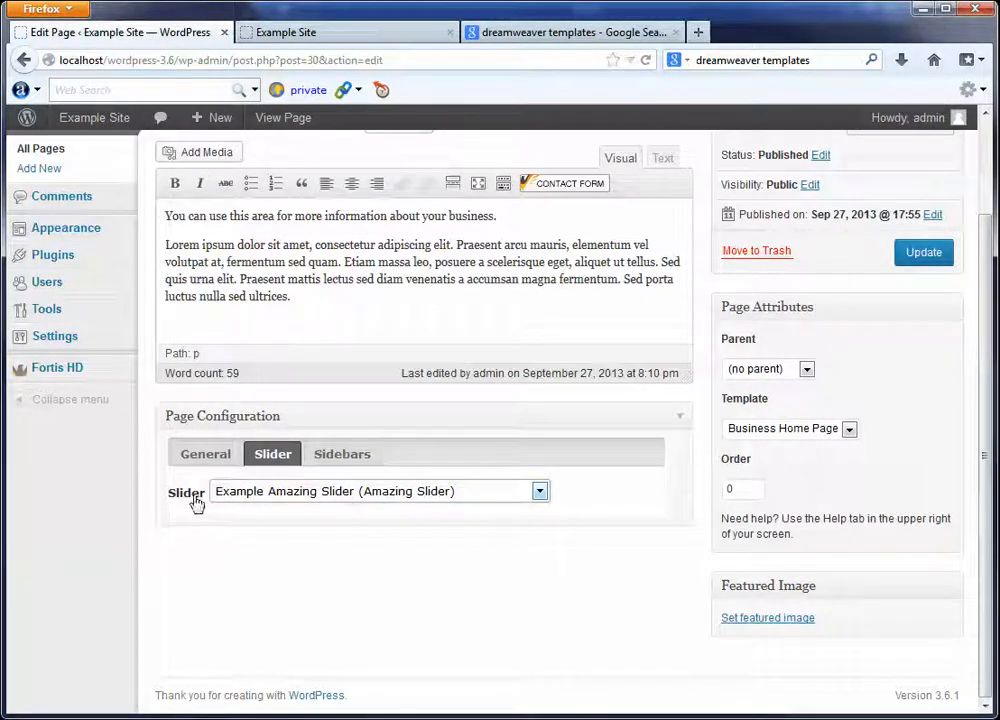
Assign Example Sidebar to Custom Component Region 1, positioned 10 px from the top and 500 px from the left.
click(350, 455)
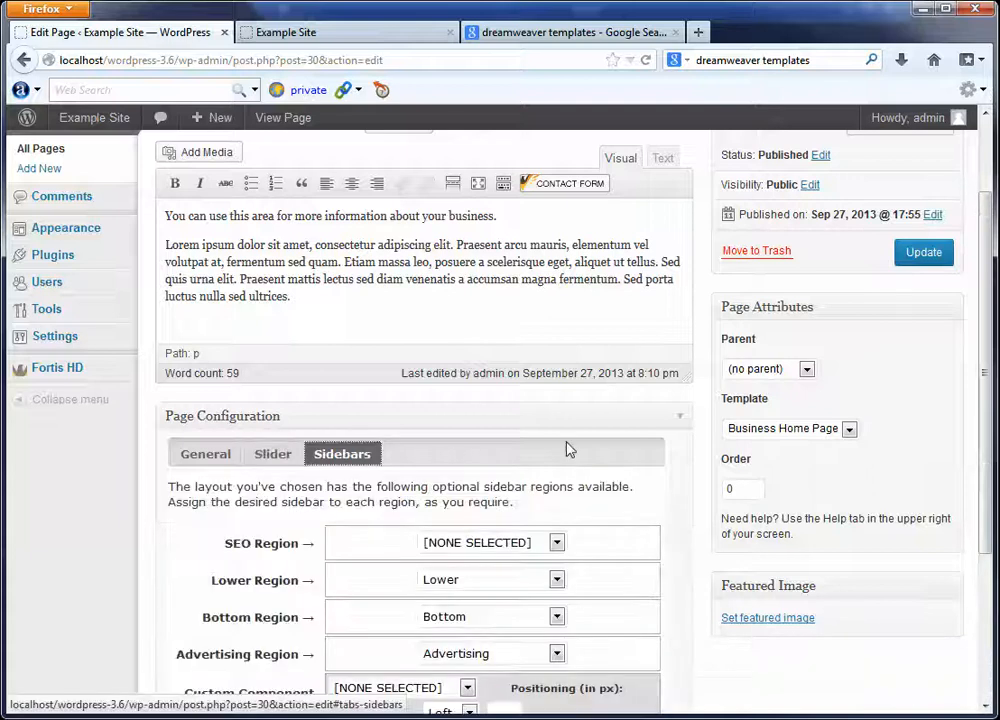
scroll(612, 373, down, 2)
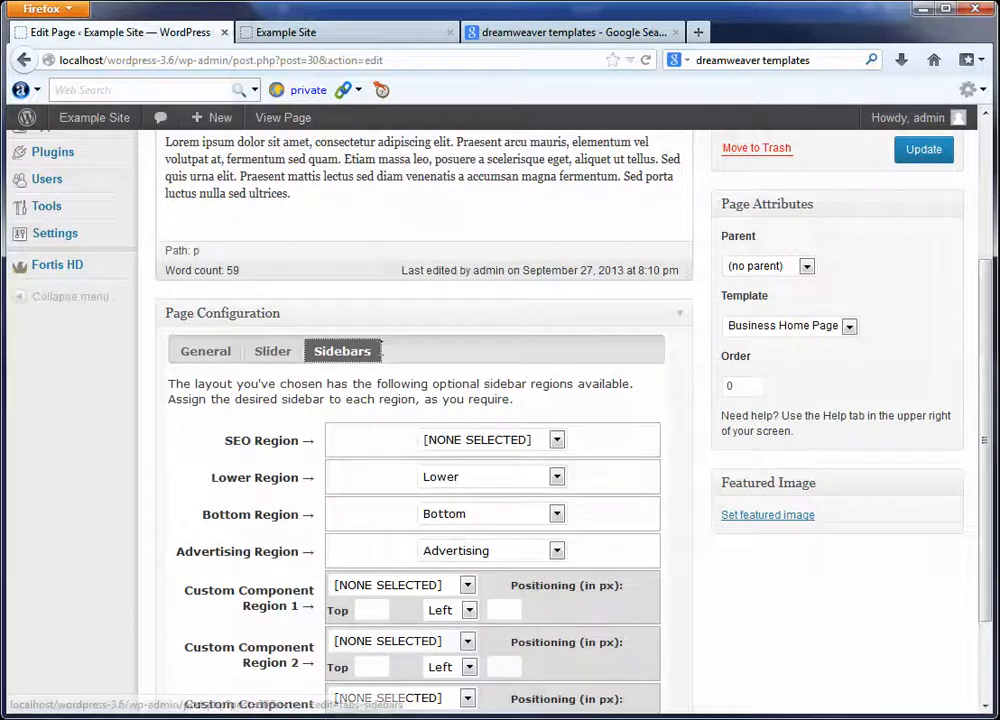
scroll(330, 380, down, 2)
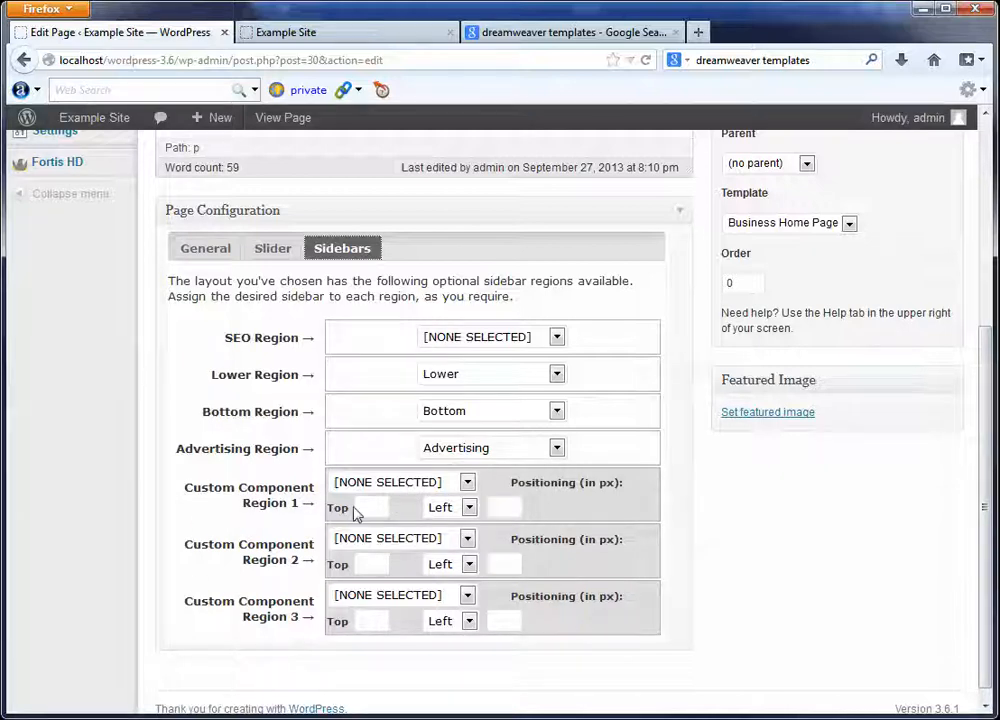
click(380, 483)
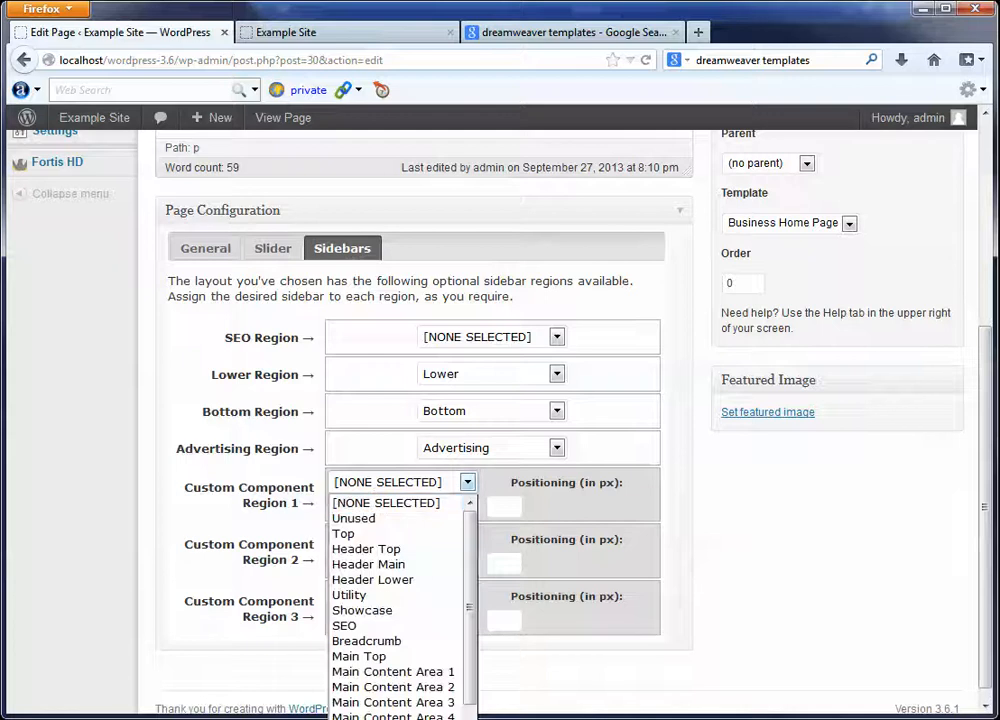
scroll(390, 670, down, 3)
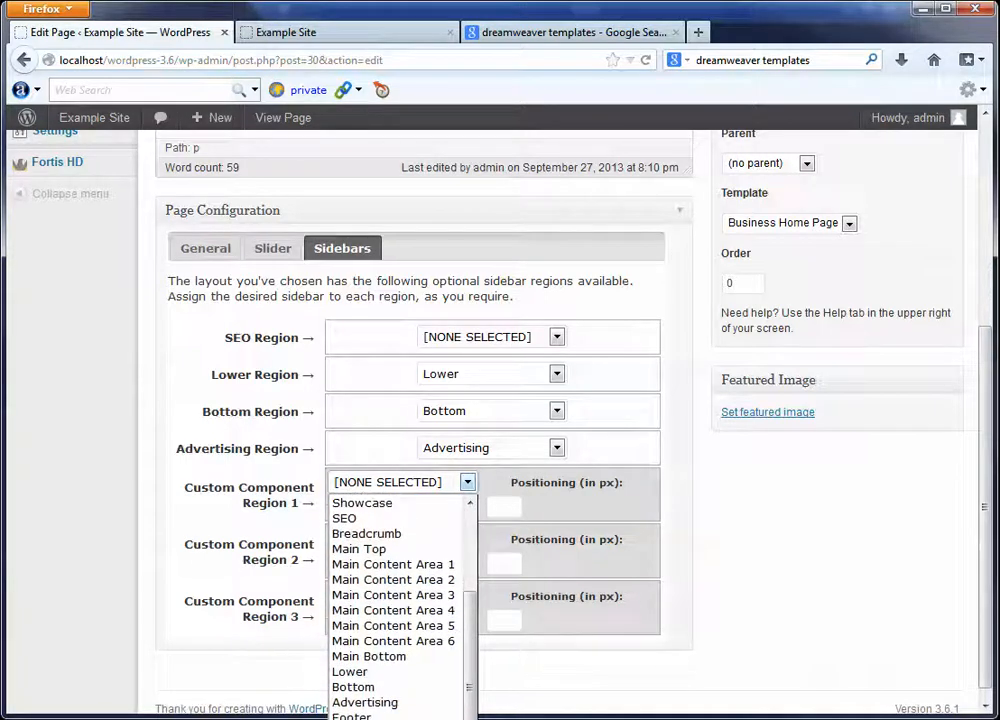
click(382, 718)
click(374, 510)
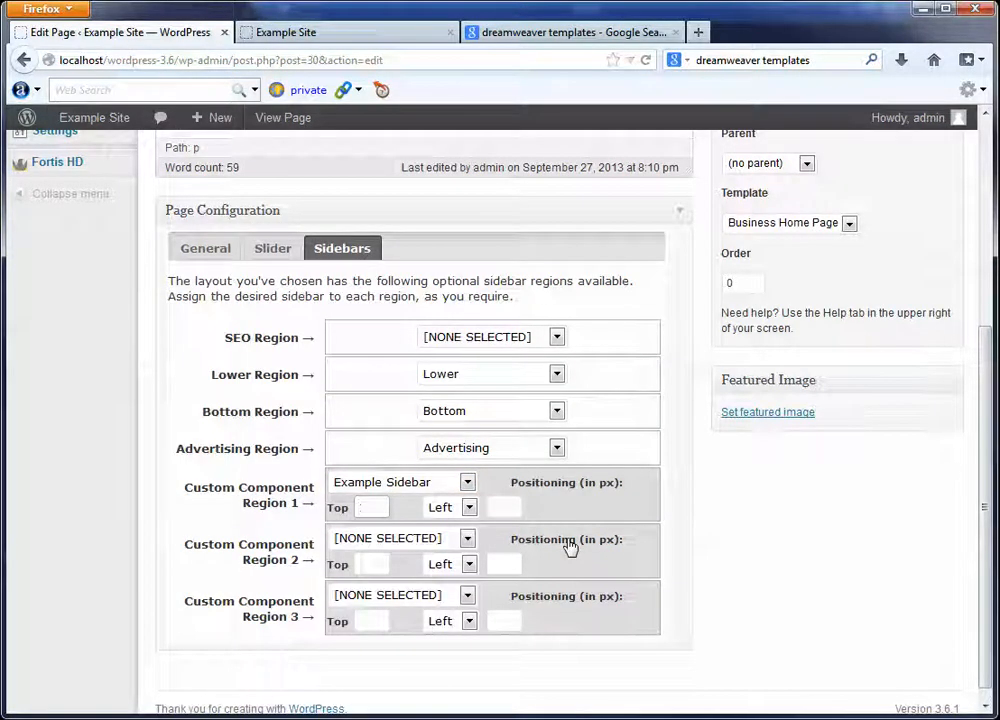
click(507, 507)
text(500)
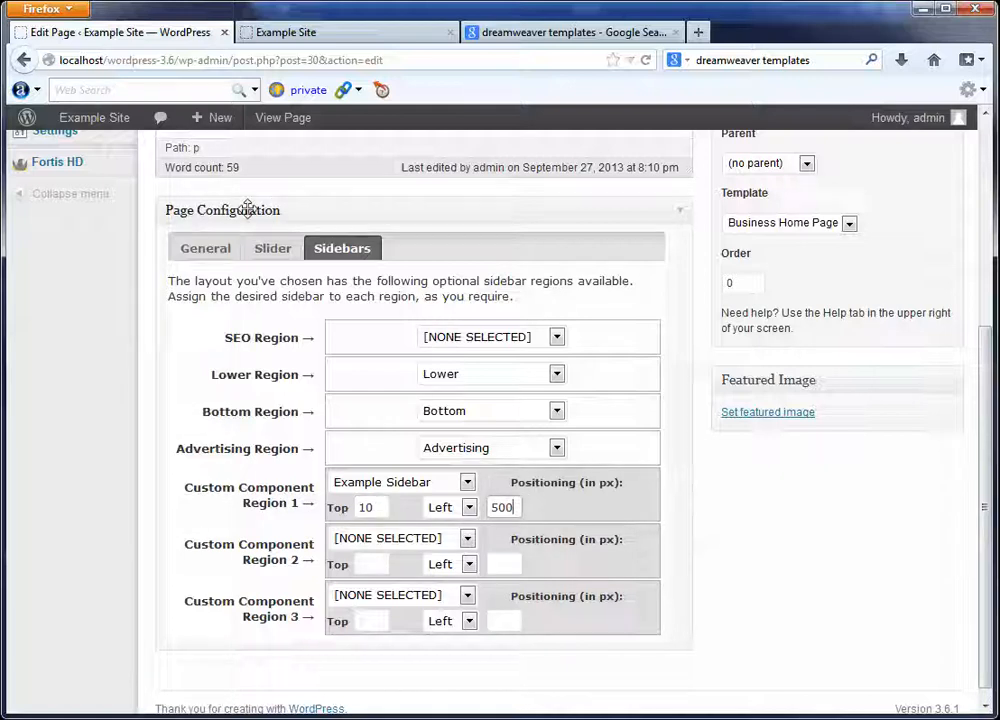
Clear the left offset of Custom Component Region 1 and reset its sidebar to [NONE SELECTED].
double_click(503, 507)
key(BackSpace)
click(379, 486)
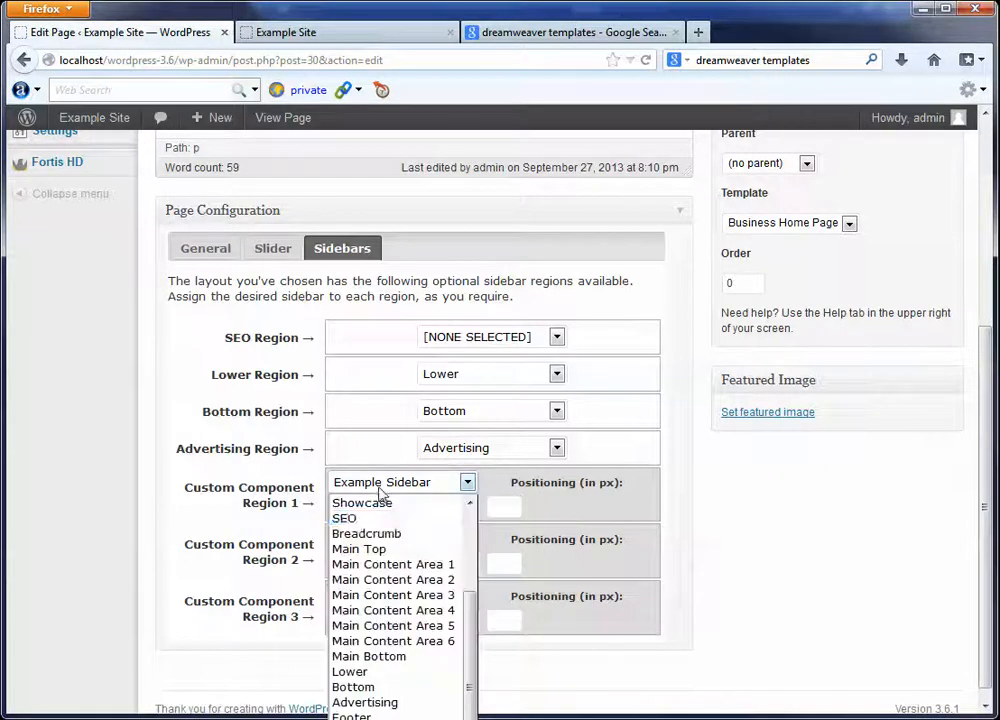
scroll(380, 533, up, 3)
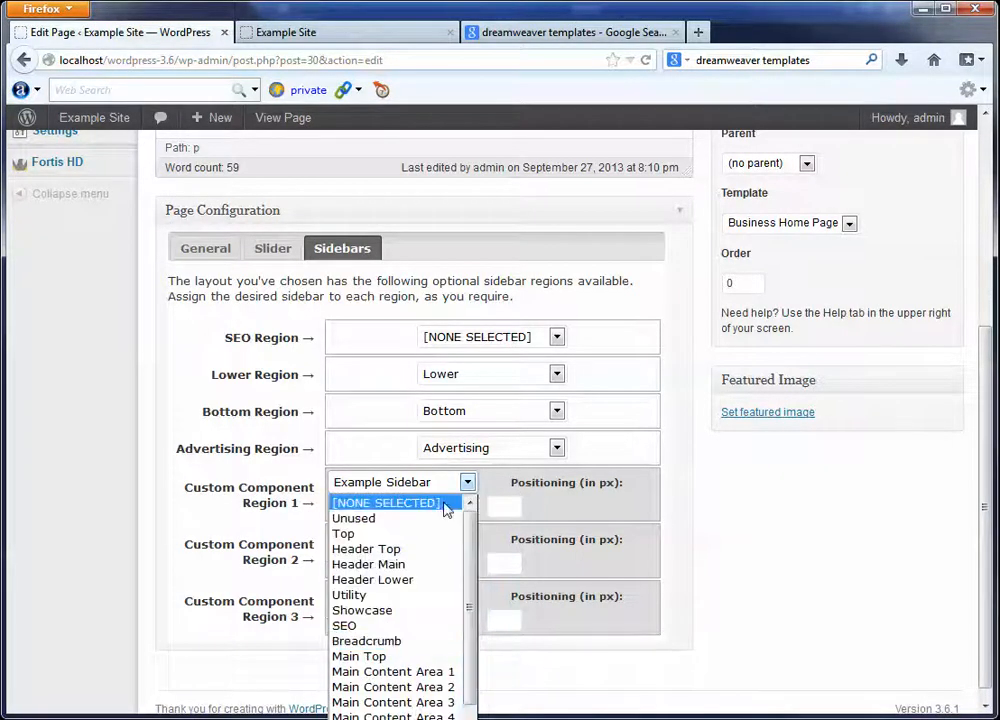
click(446, 503)
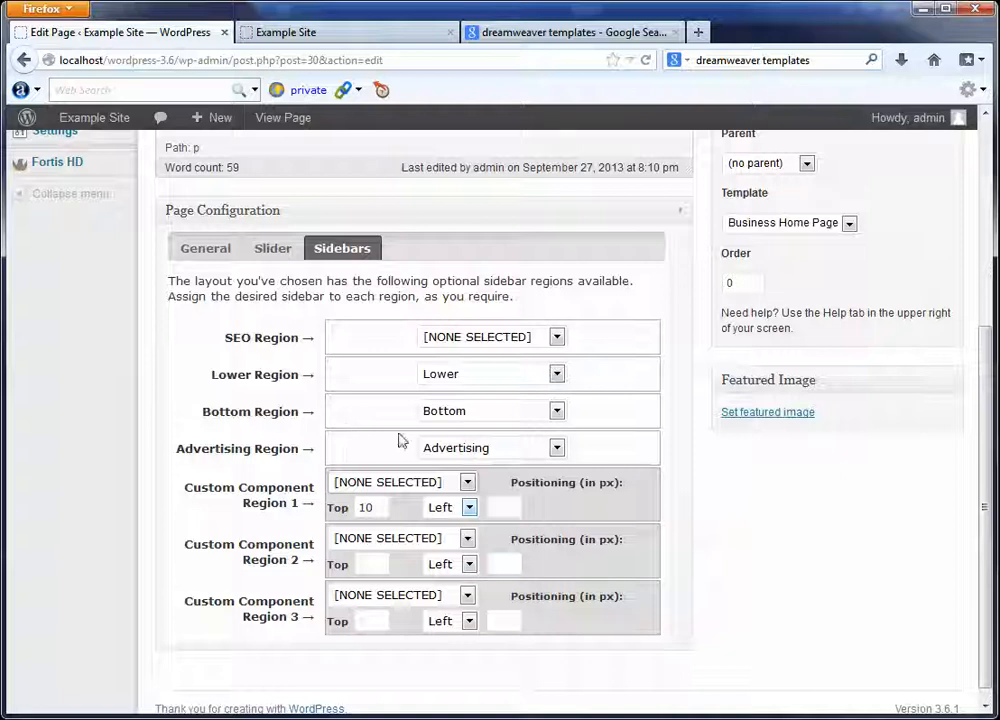
Assign Example Sidebar to the Advertising Region.
click(529, 451)
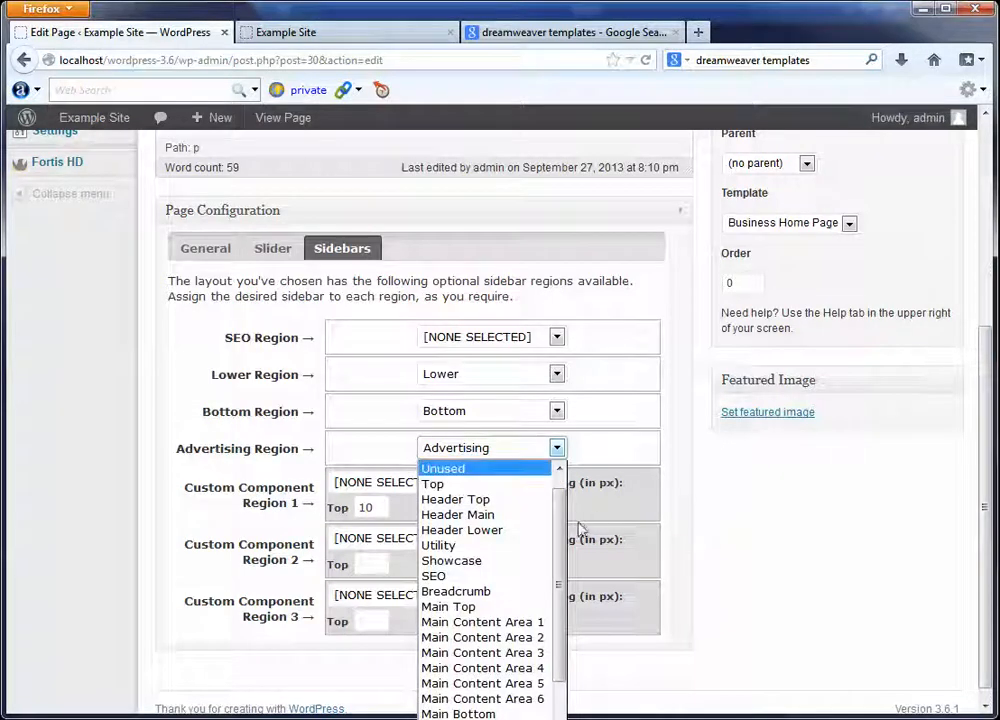
scroll(560, 540, down, 2)
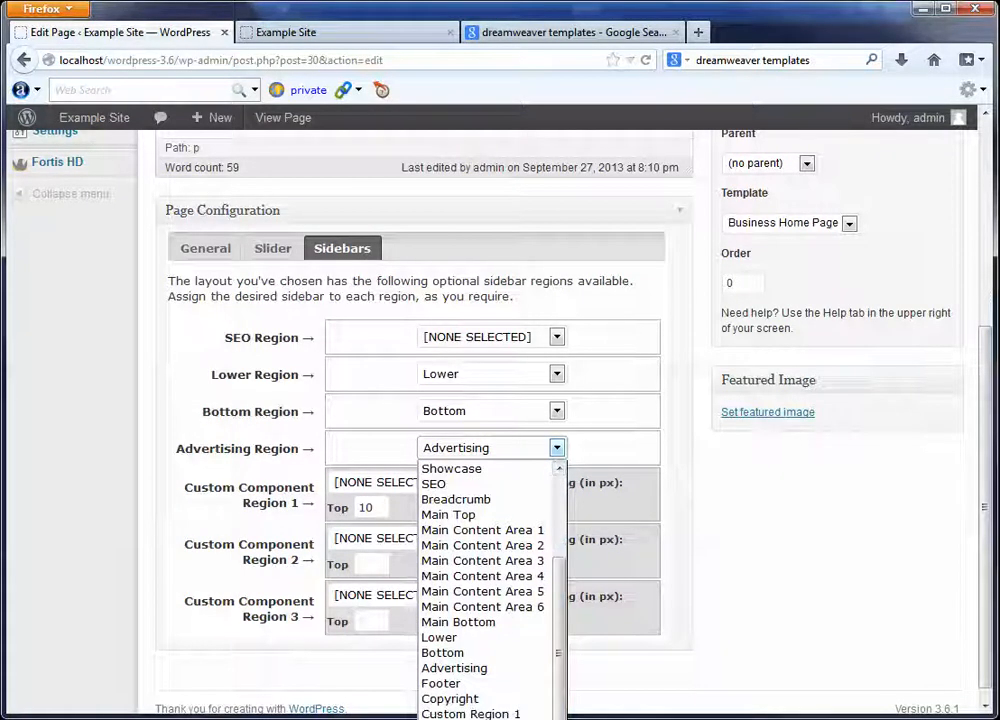
click(470, 718)
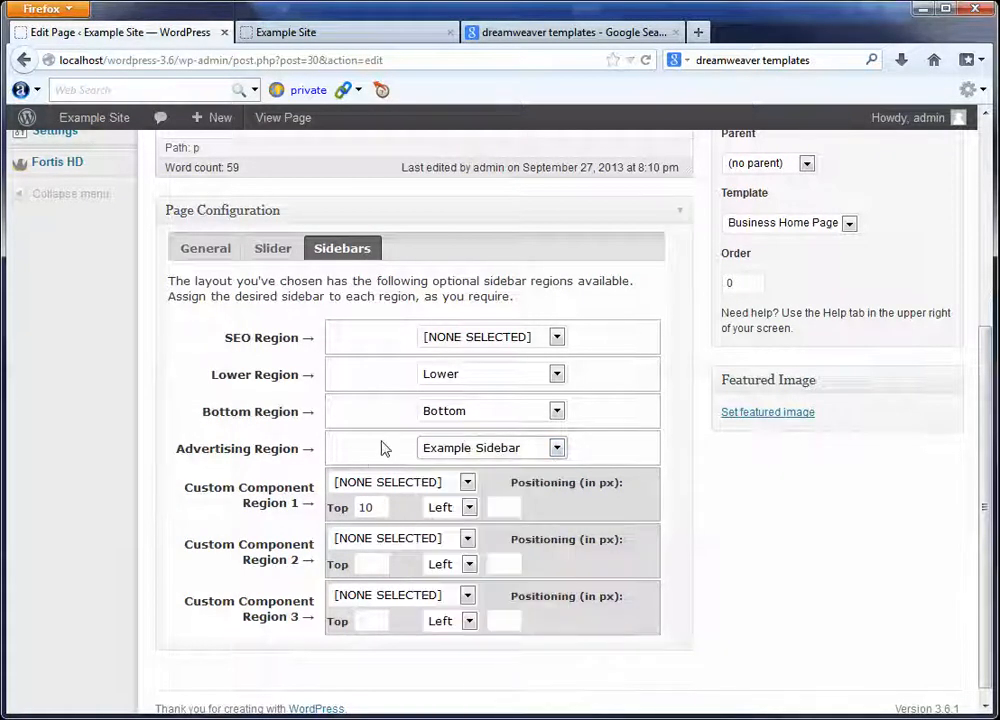
click(484, 455)
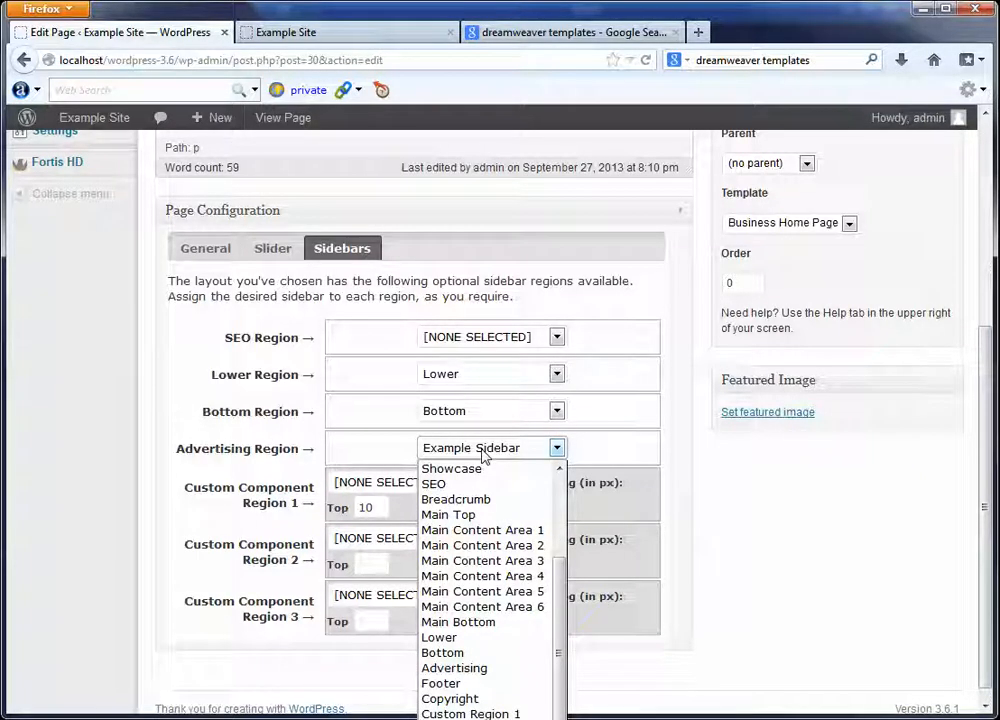
click(343, 453)
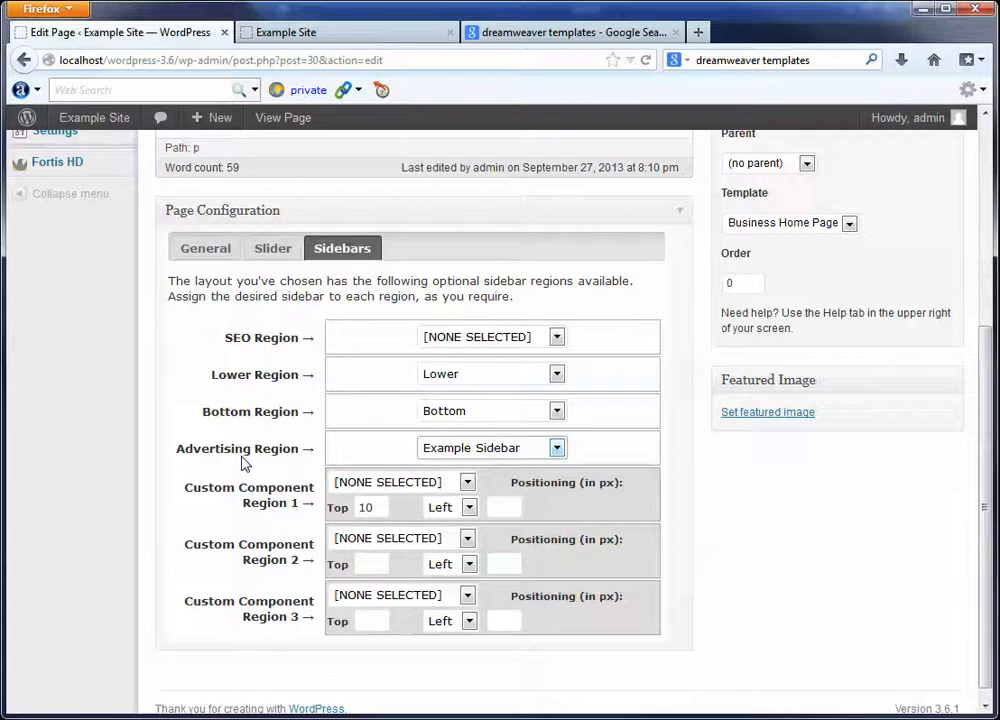
scroll(241, 463, up, 2)
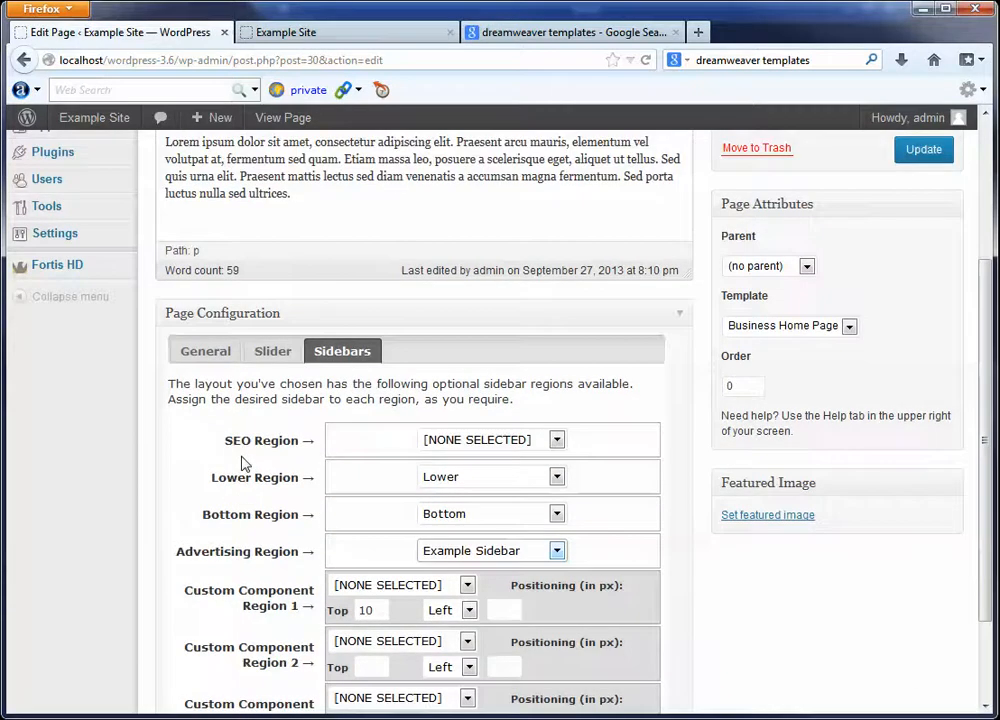
scroll(245, 463, up, 2)
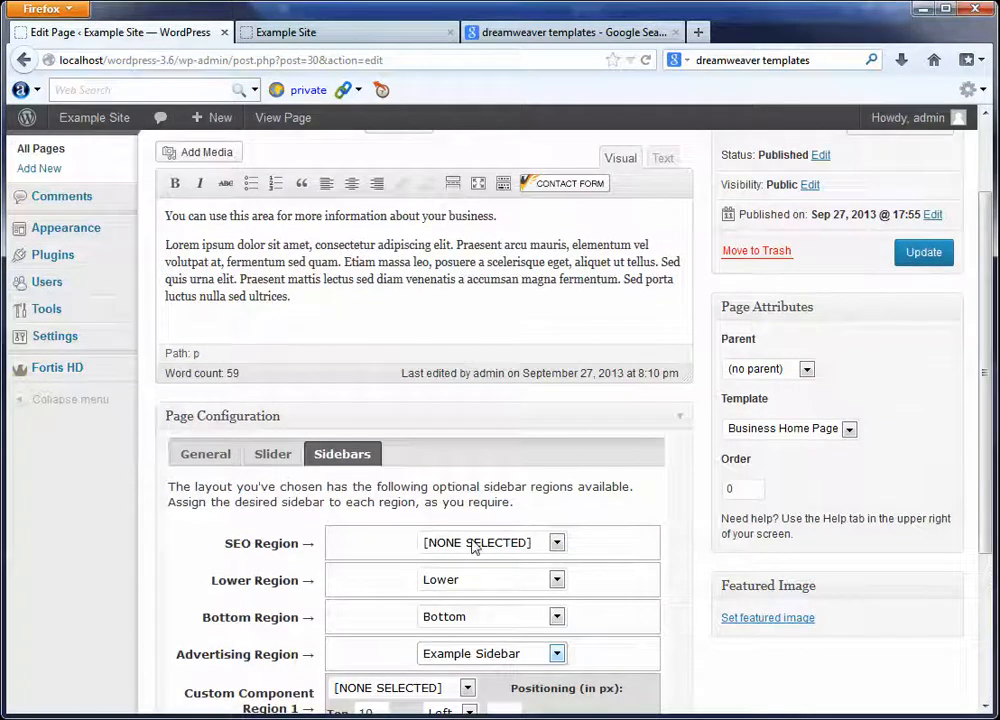
Examine the live Example Site home page from its header and slider through the page titles to the info boxes.
click(357, 31)
scroll(770, 543, up, 4)
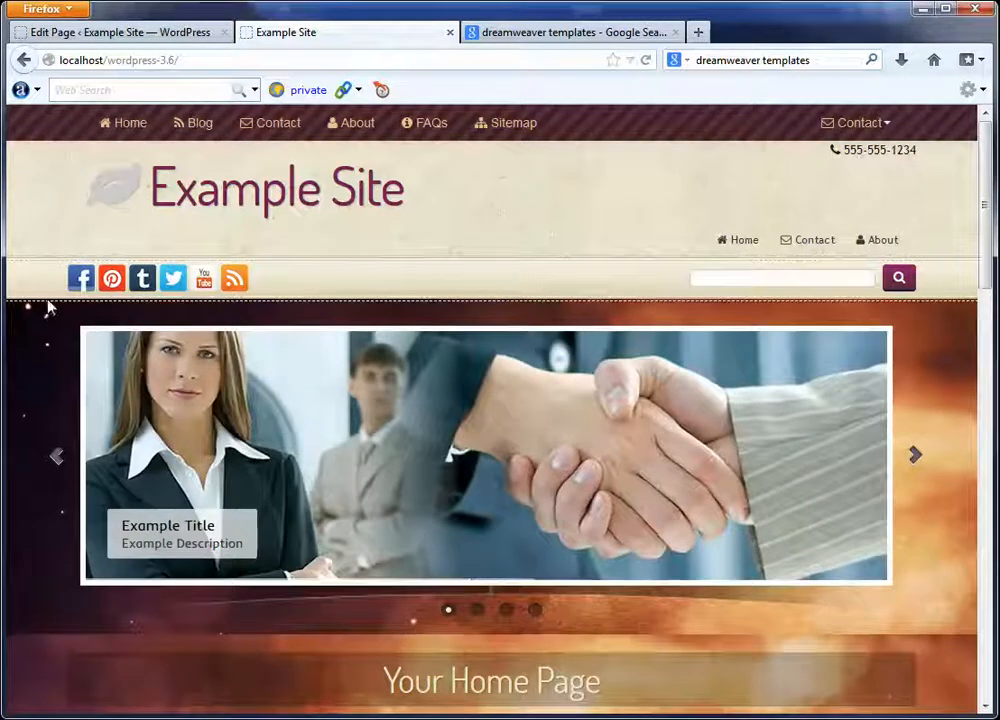
scroll(43, 300, down, 2)
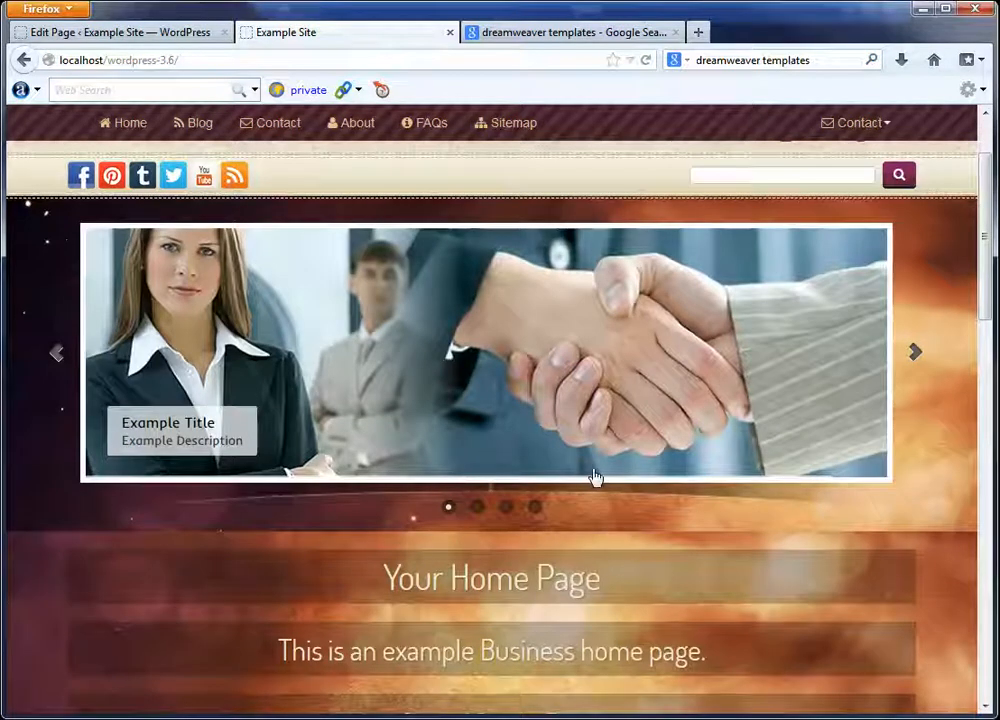
scroll(700, 515, down, 4)
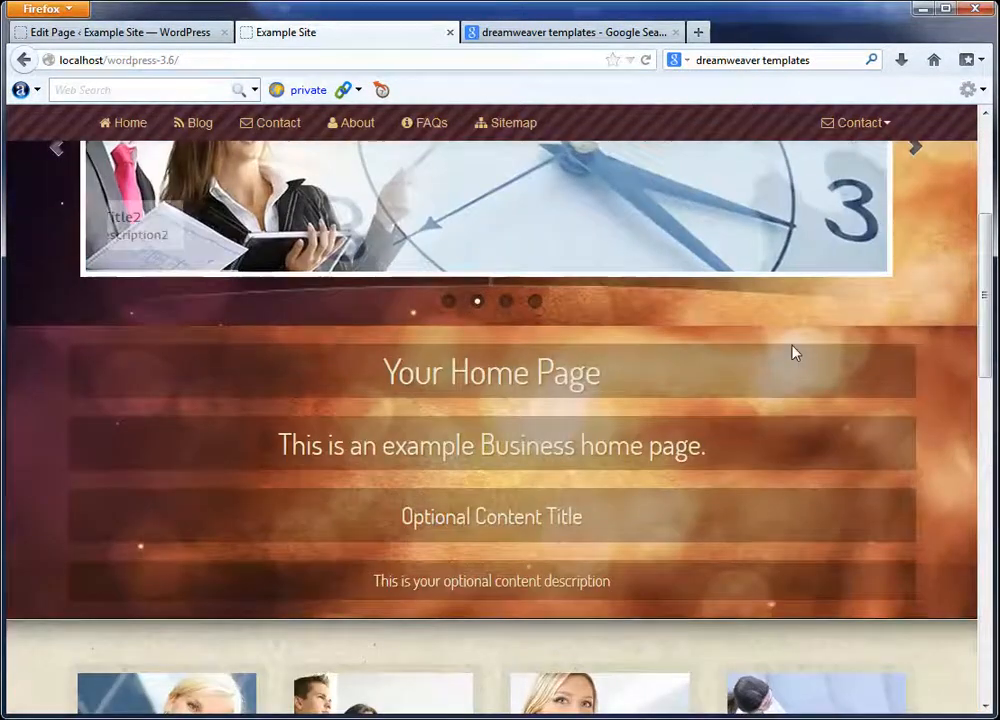
scroll(616, 560, down, 2)
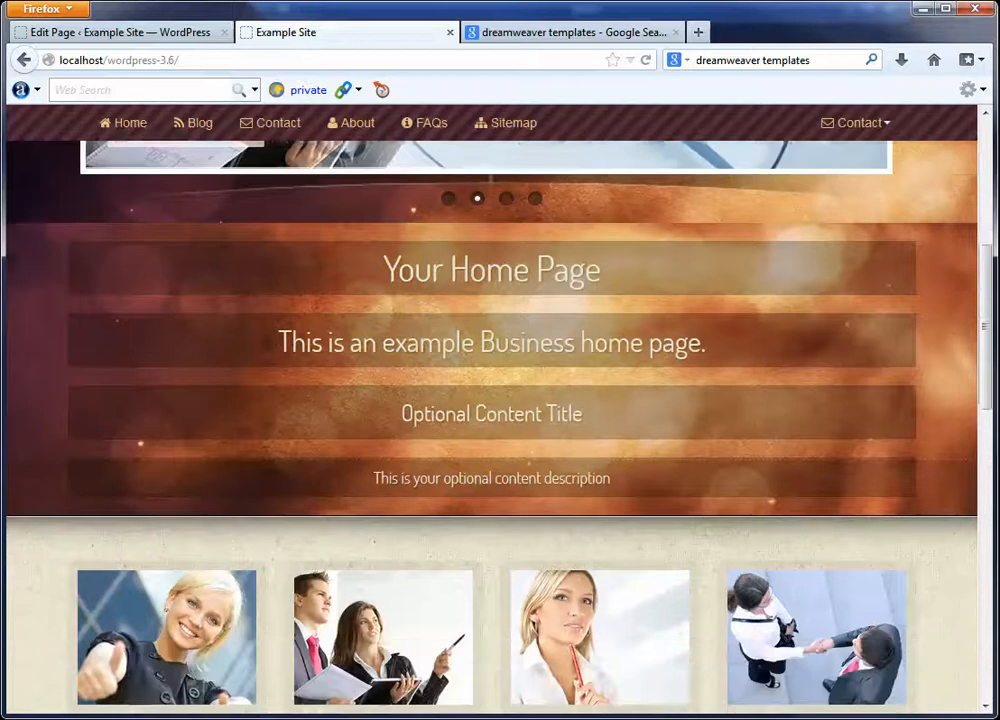
scroll(252, 424, down, 4)
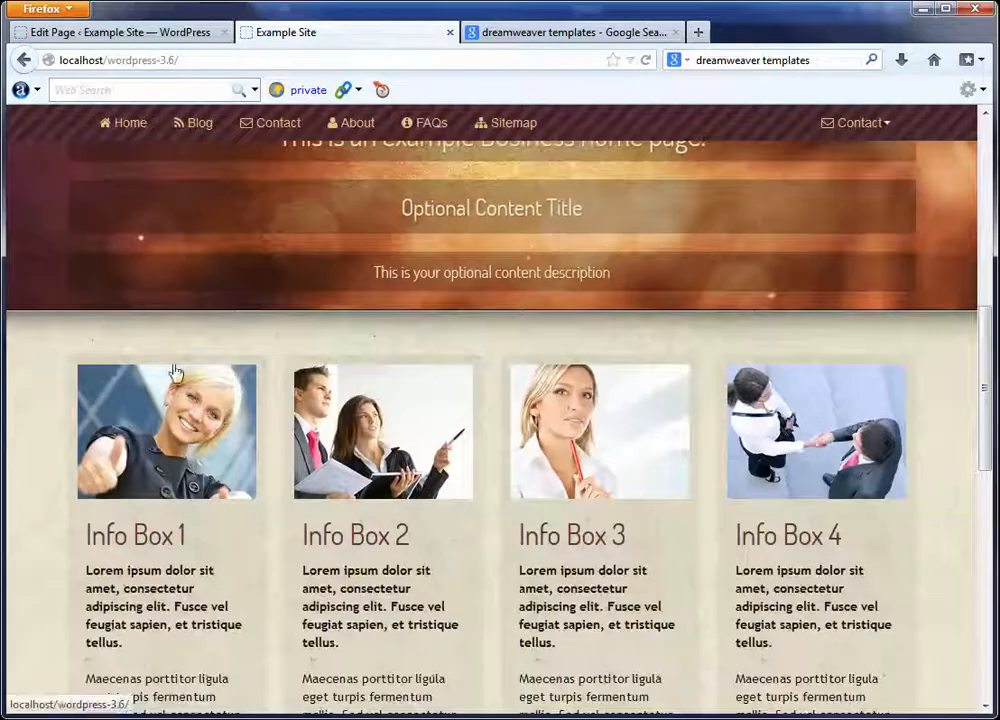
Update the Home page to save its configuration, and reload the live Example Site page.
click(194, 36)
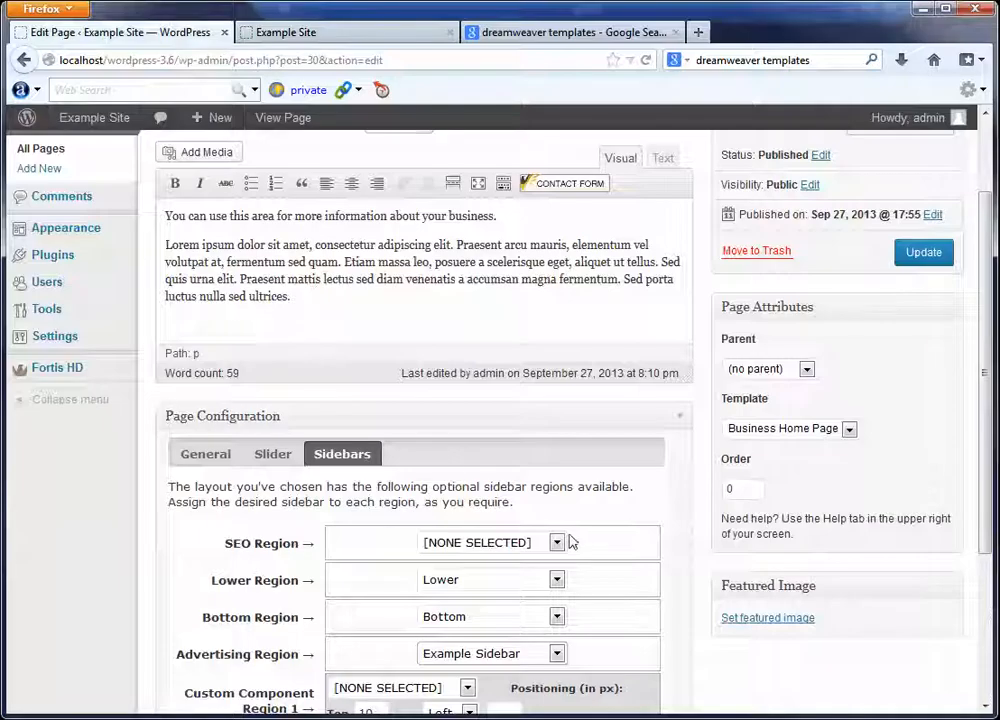
click(915, 258)
click(305, 27)
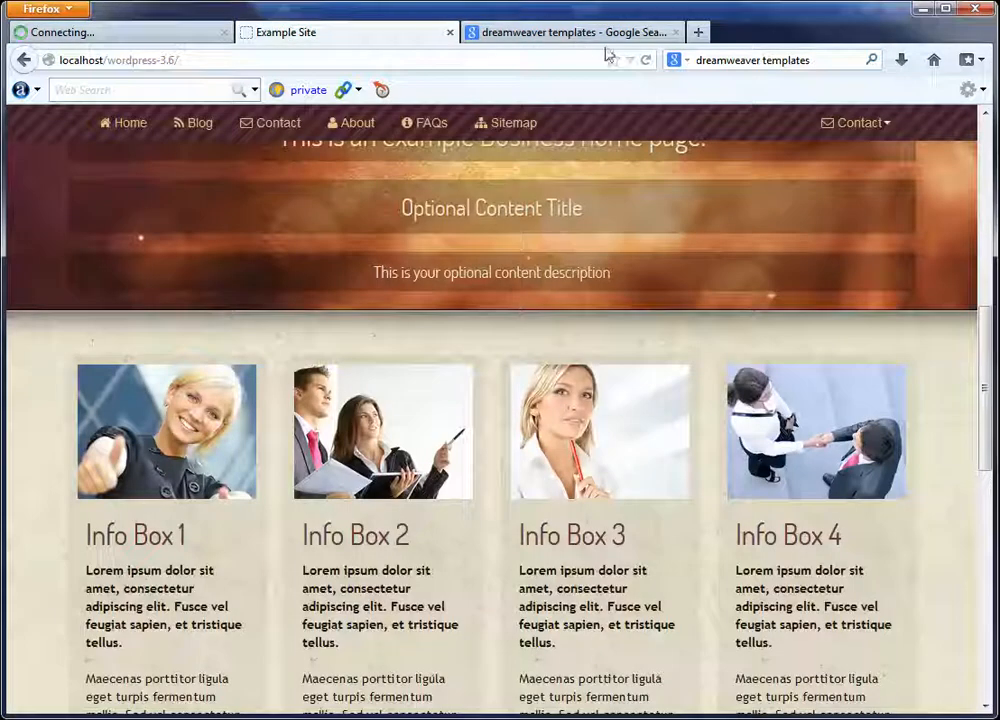
click(645, 60)
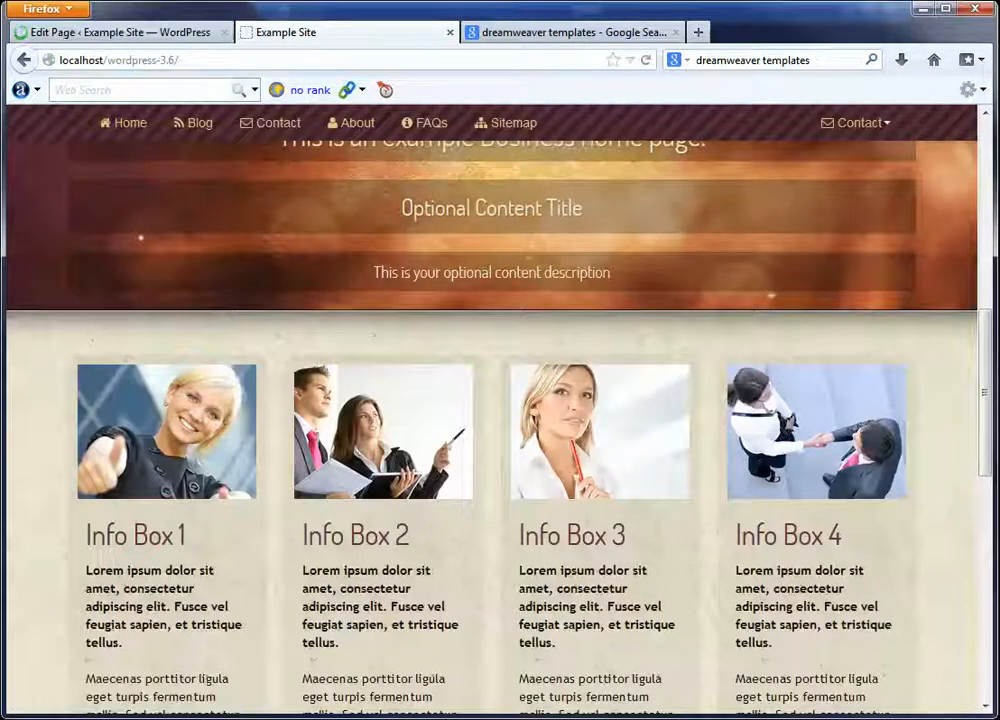
click(647, 60)
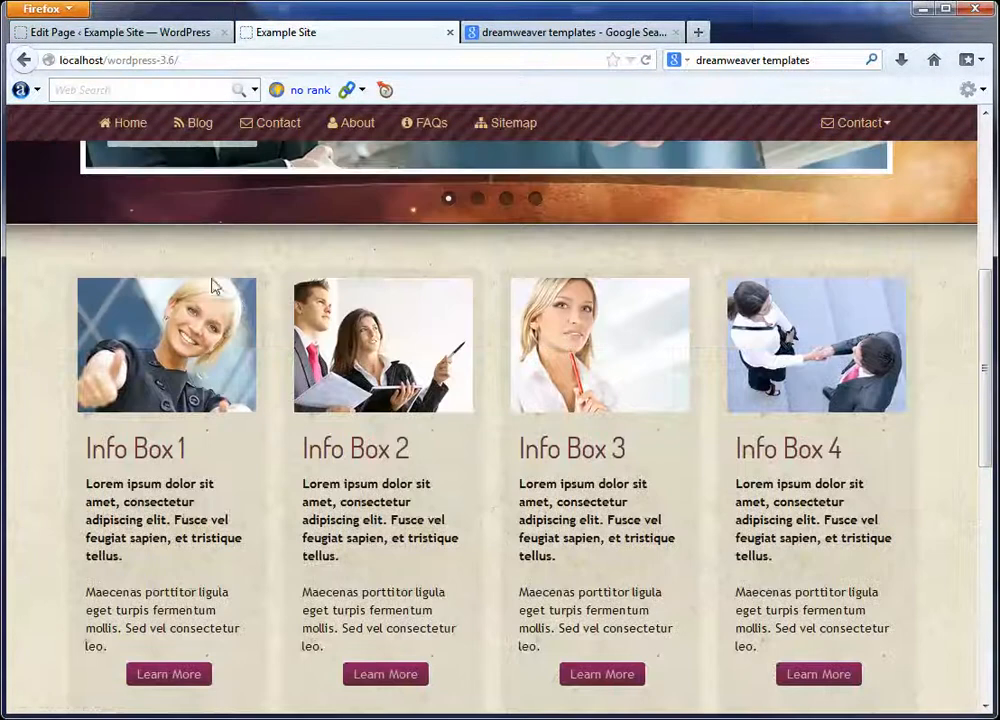
Examine the reloaded home page from the info boxes through the content area and quote banner to the footer.
scroll(214, 358, down, 3)
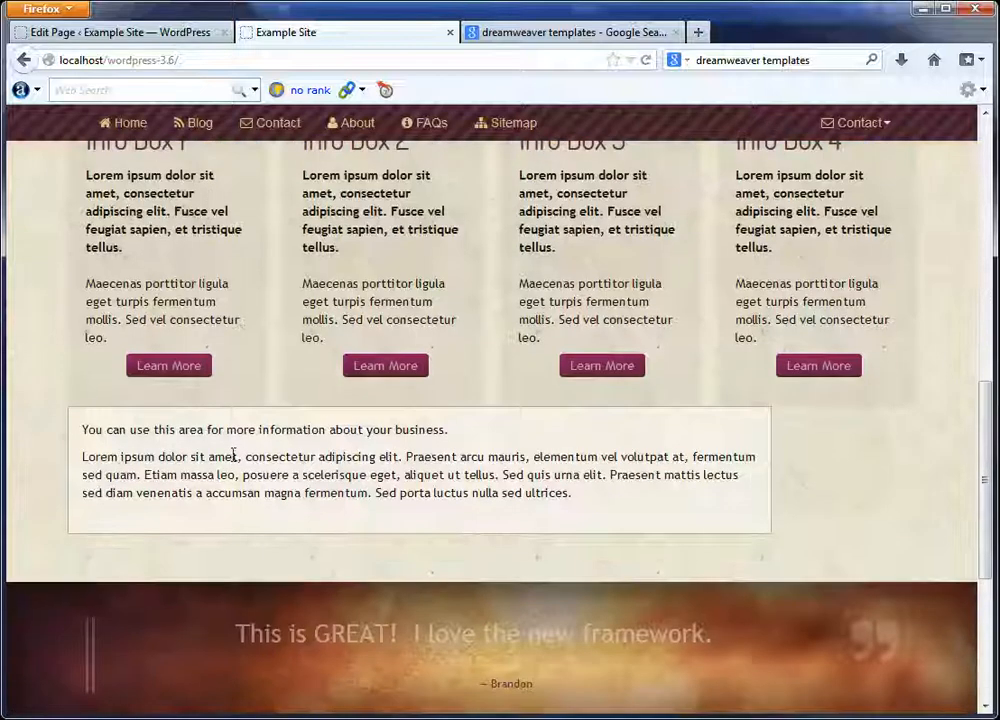
scroll(237, 458, down, 2)
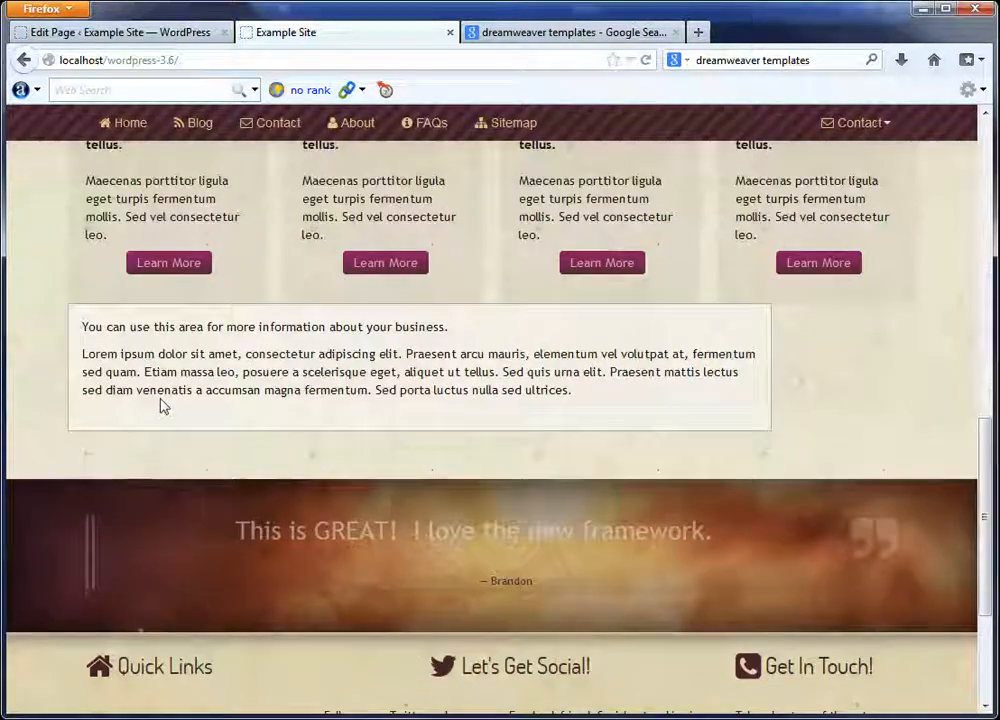
scroll(170, 556, down, 2)
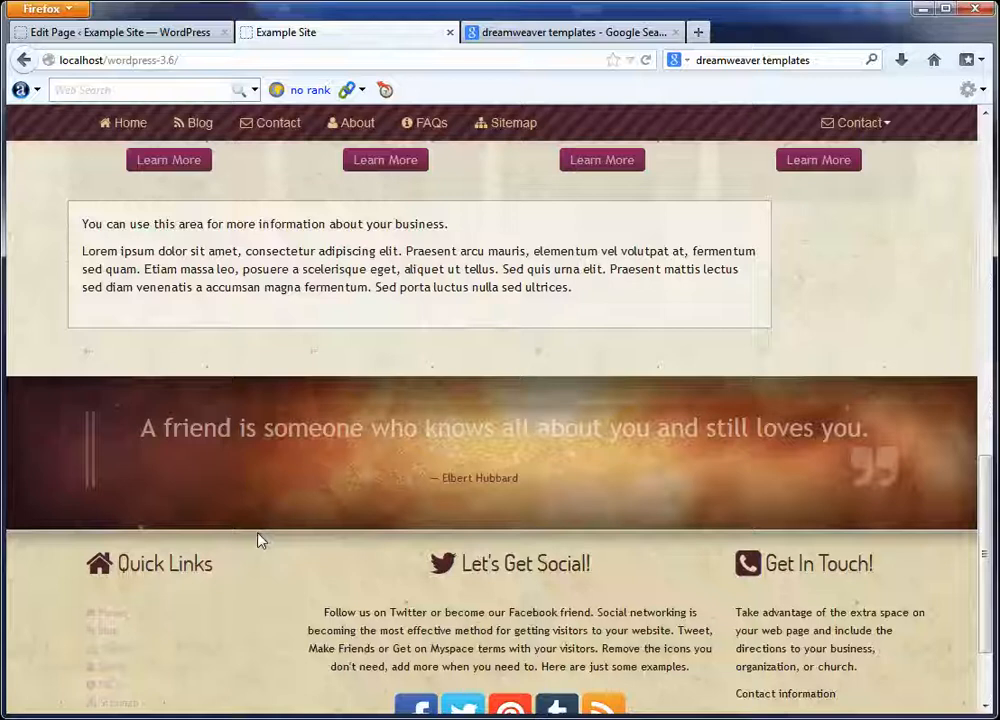
scroll(259, 540, down, 1)
scroll(259, 540, down, 2)
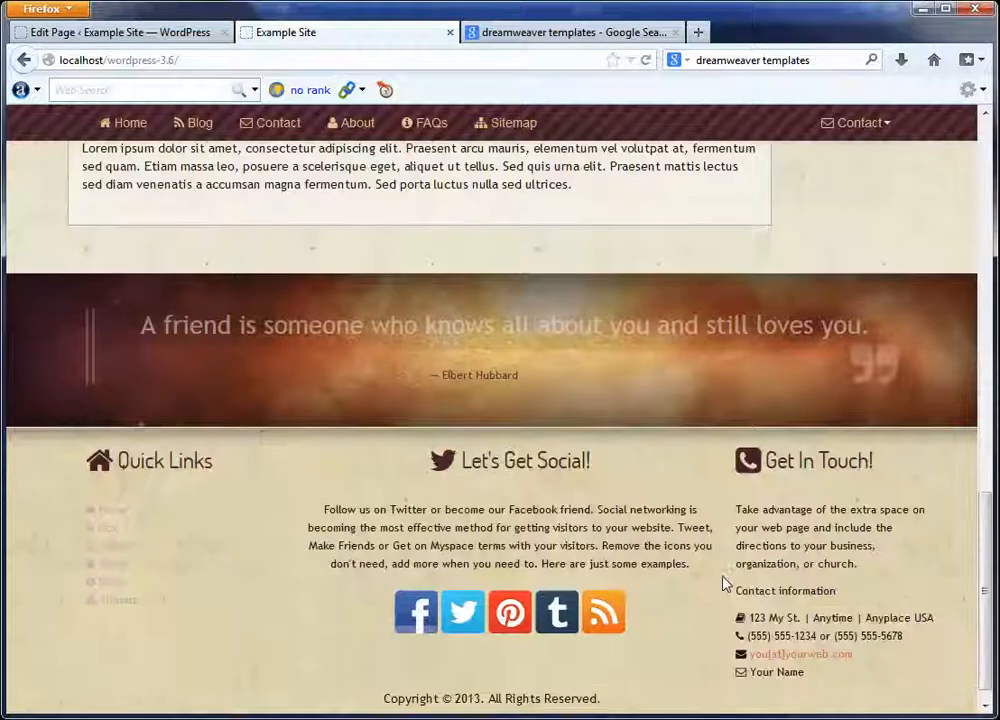